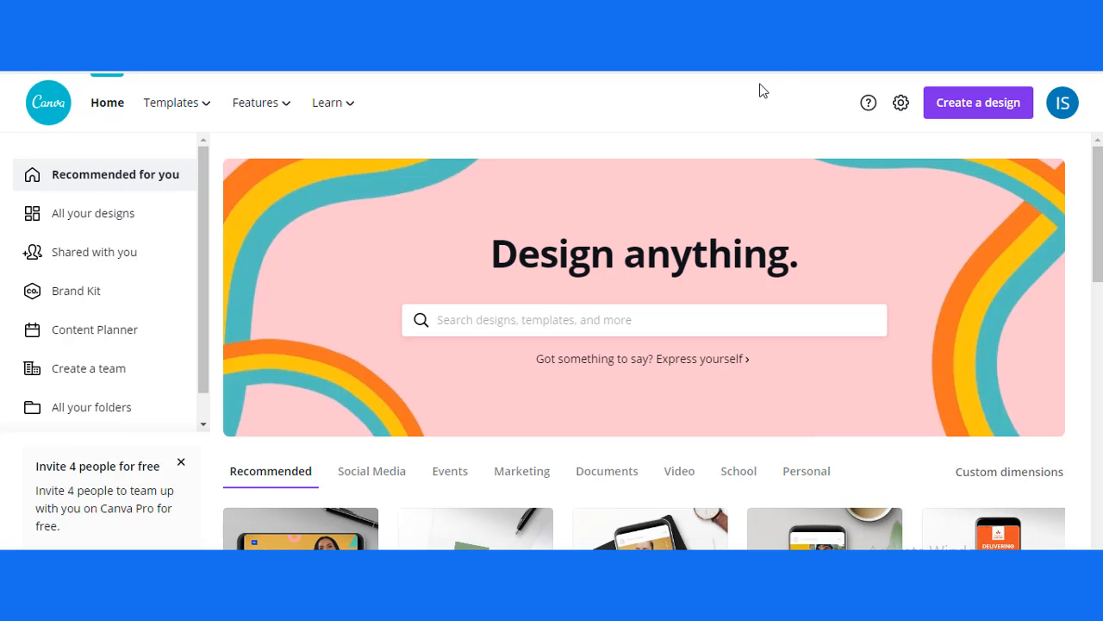
Step: Create a blank YouTube Thumbnail design by searching the design types for "THUMB", and collapse the template gallery
left_click(981, 108)
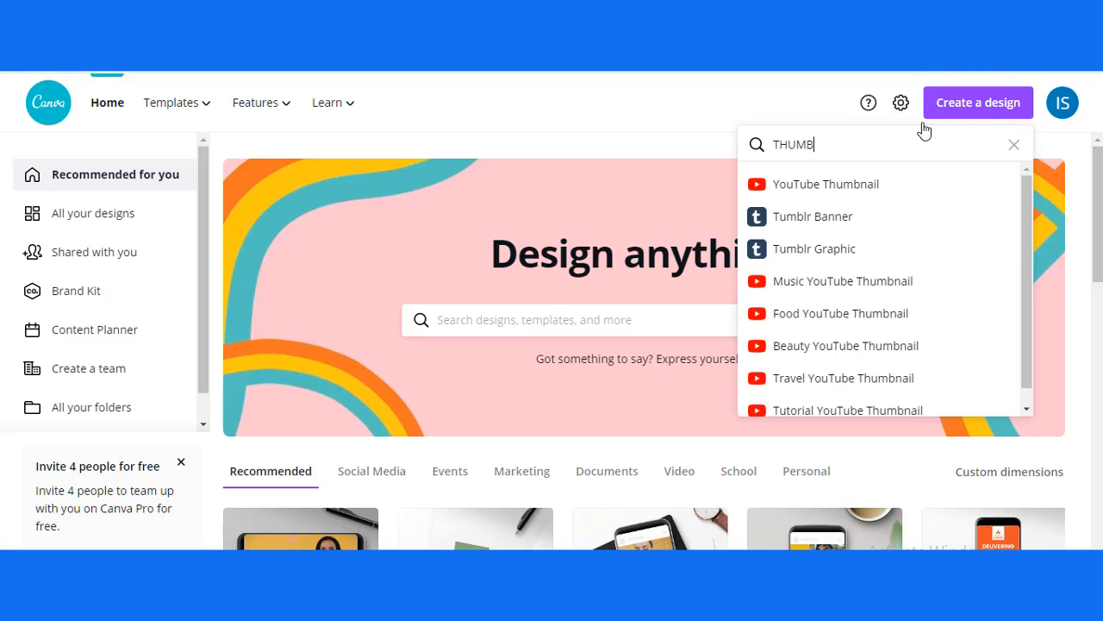
left_click_drag(839, 140, 777, 140)
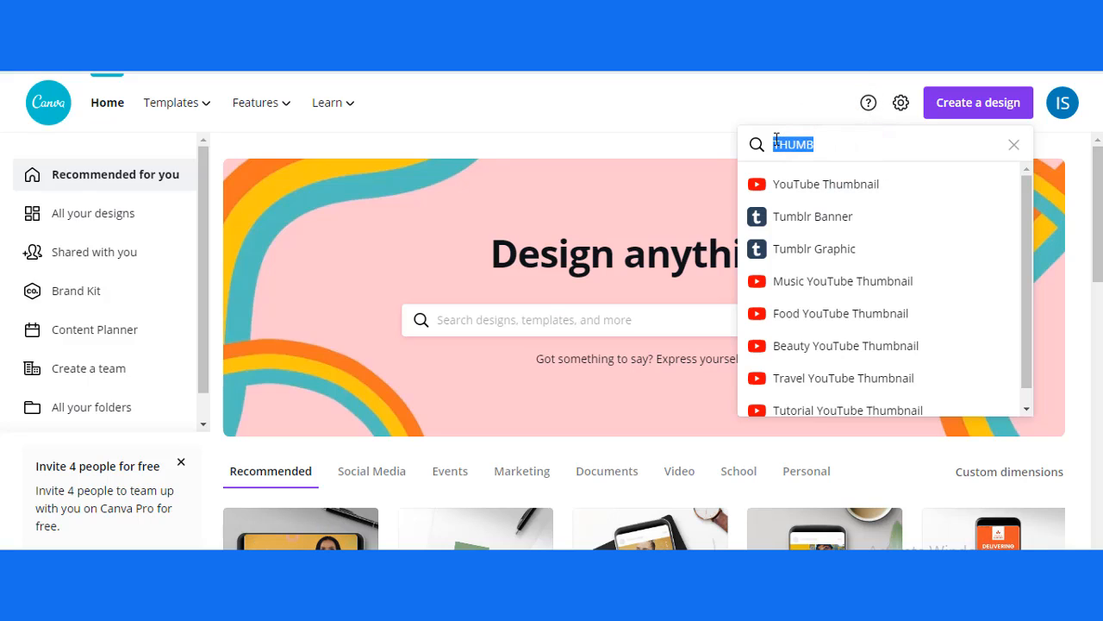
type("THU")
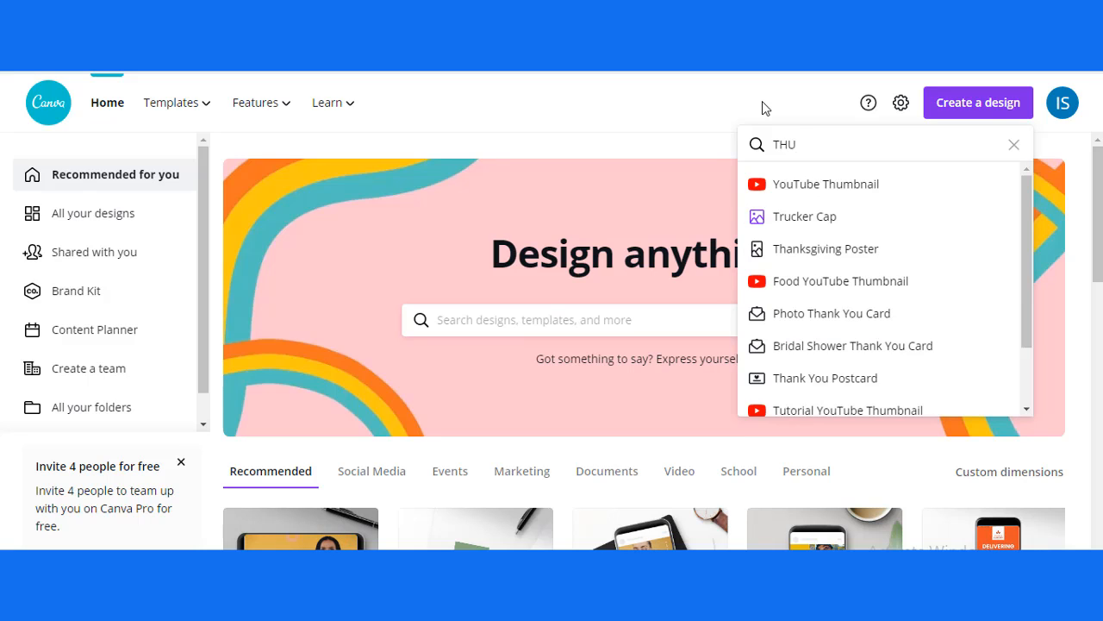
type("MB")
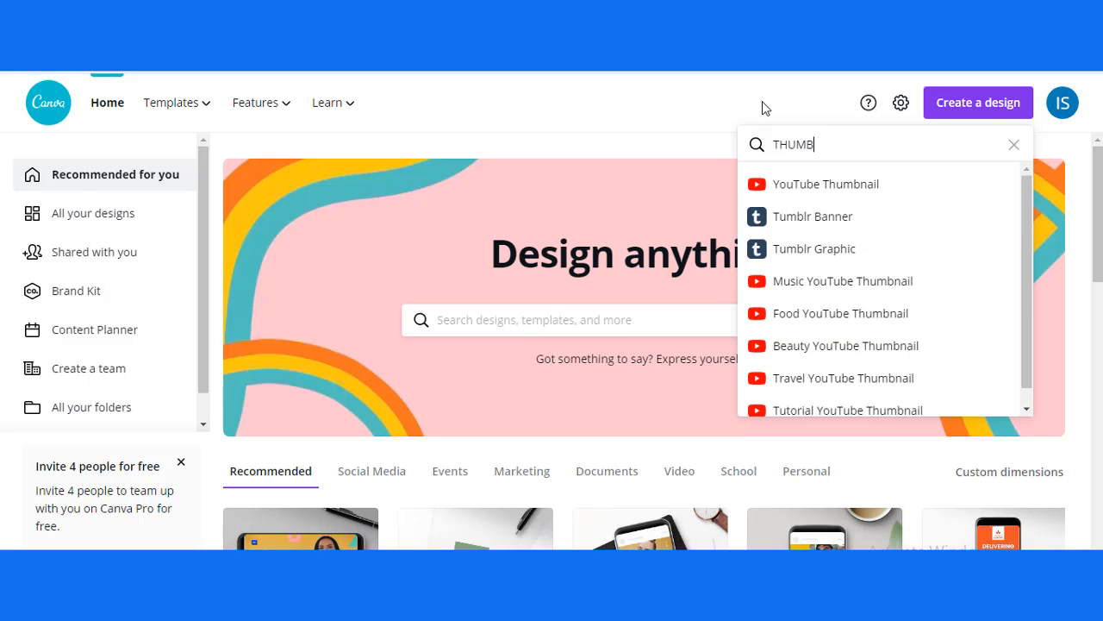
left_click(909, 187)
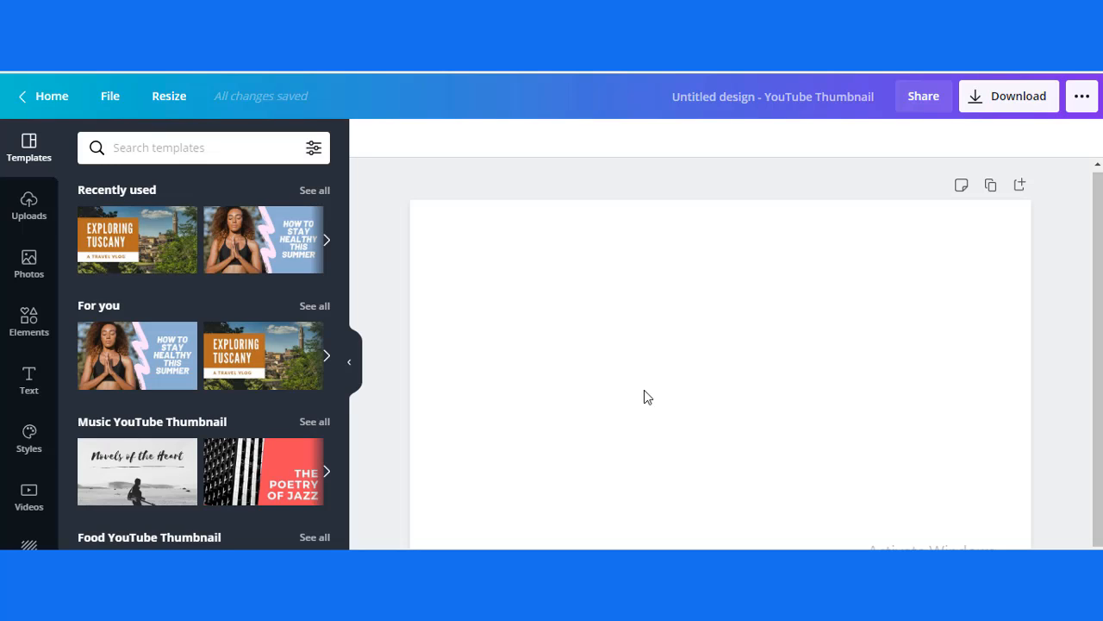
left_click(349, 358)
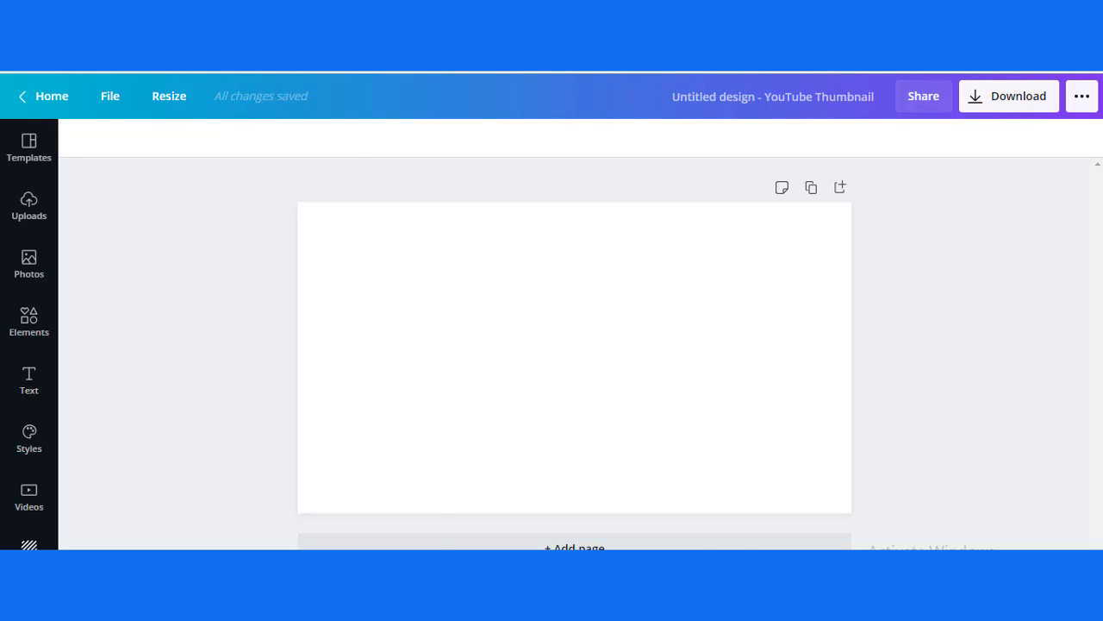
Step: Search the stock photos for "INSTAGRAM" and add the free Instagram logo on a white background to the page
left_click(28, 544)
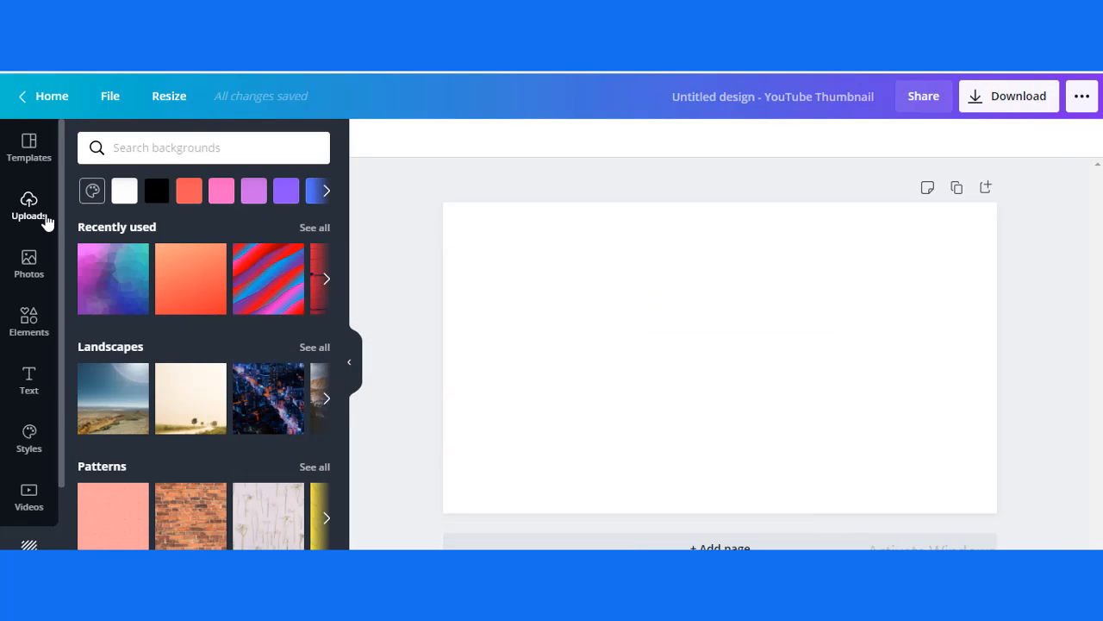
left_click(44, 275)
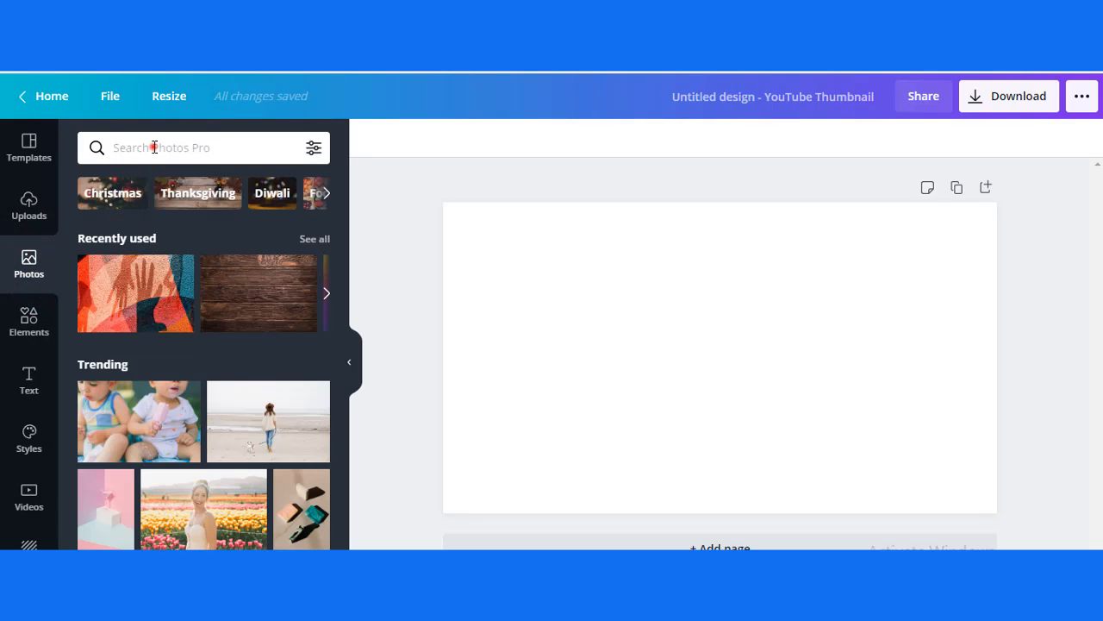
left_click(154, 148)
type("INST")
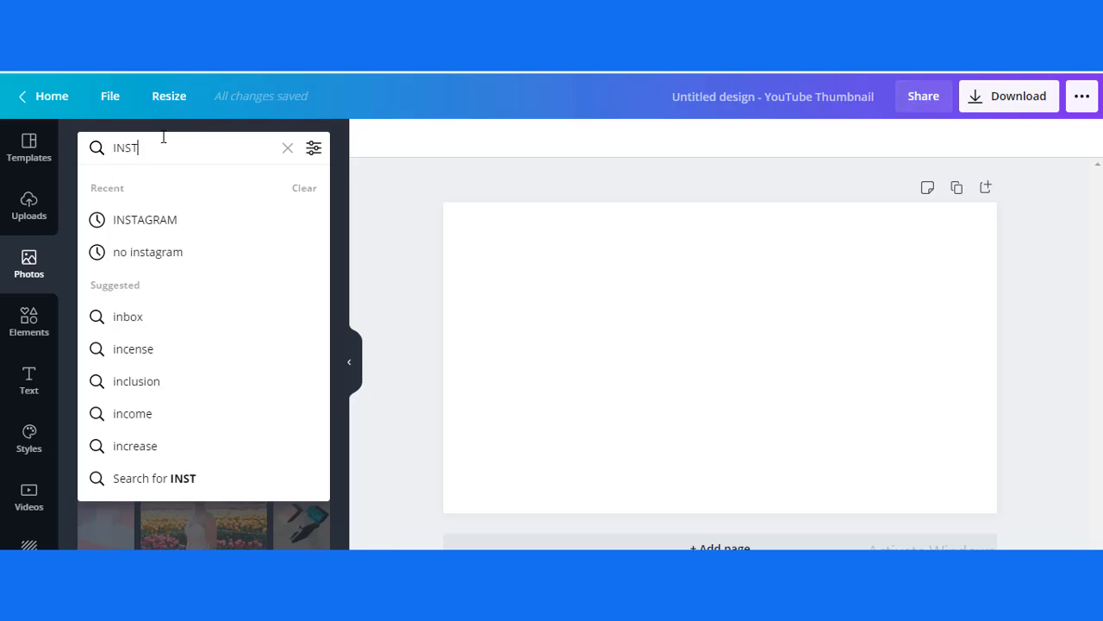
type("AGRAM")
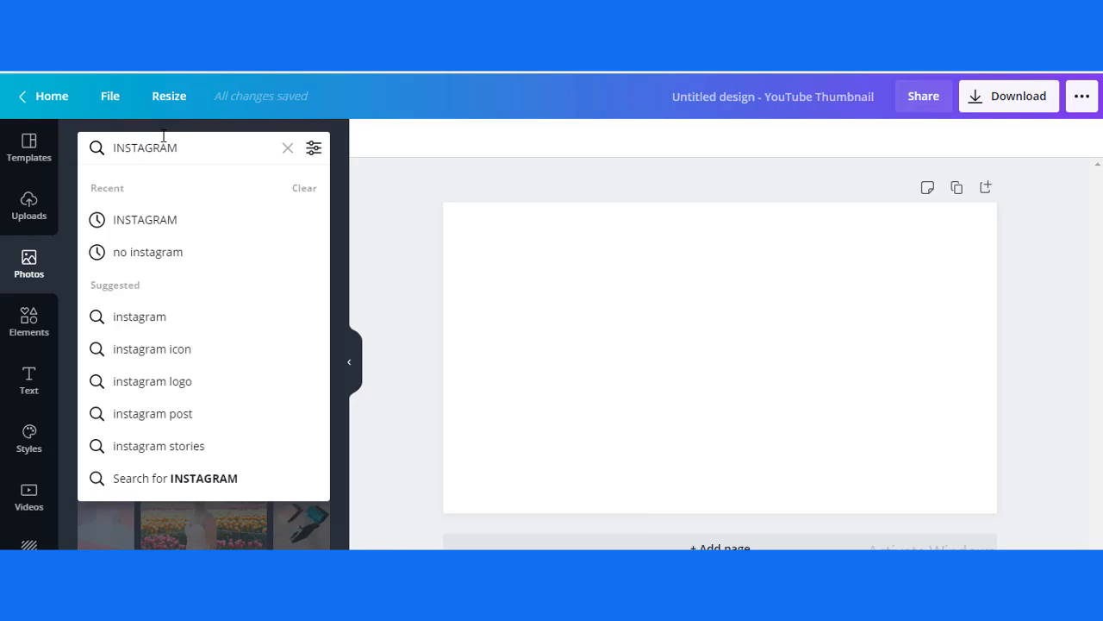
left_click(208, 222)
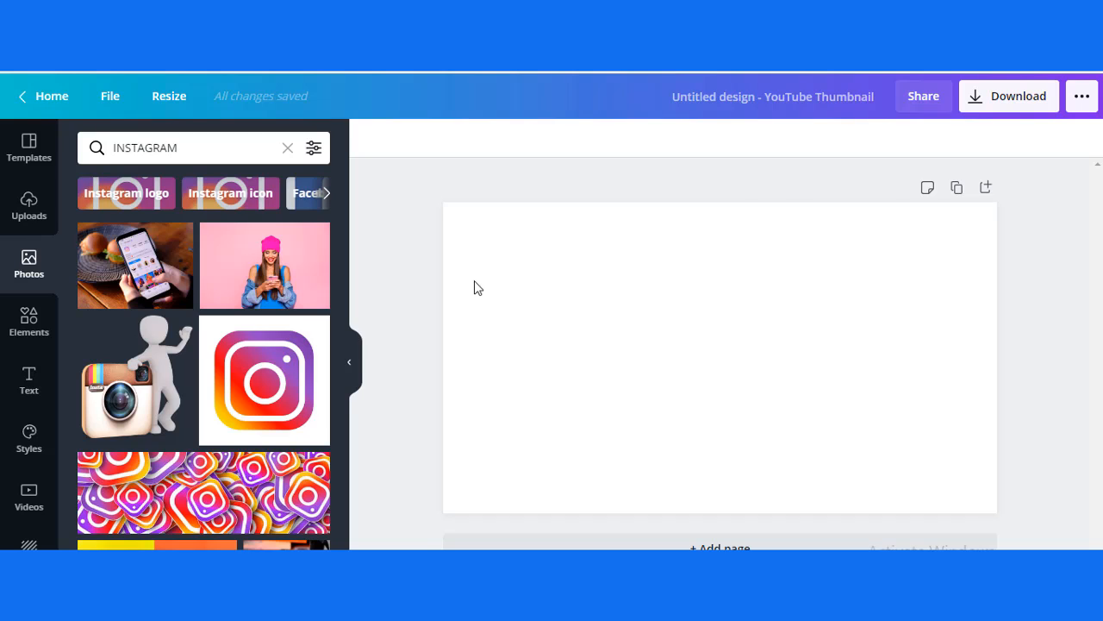
left_click(274, 384)
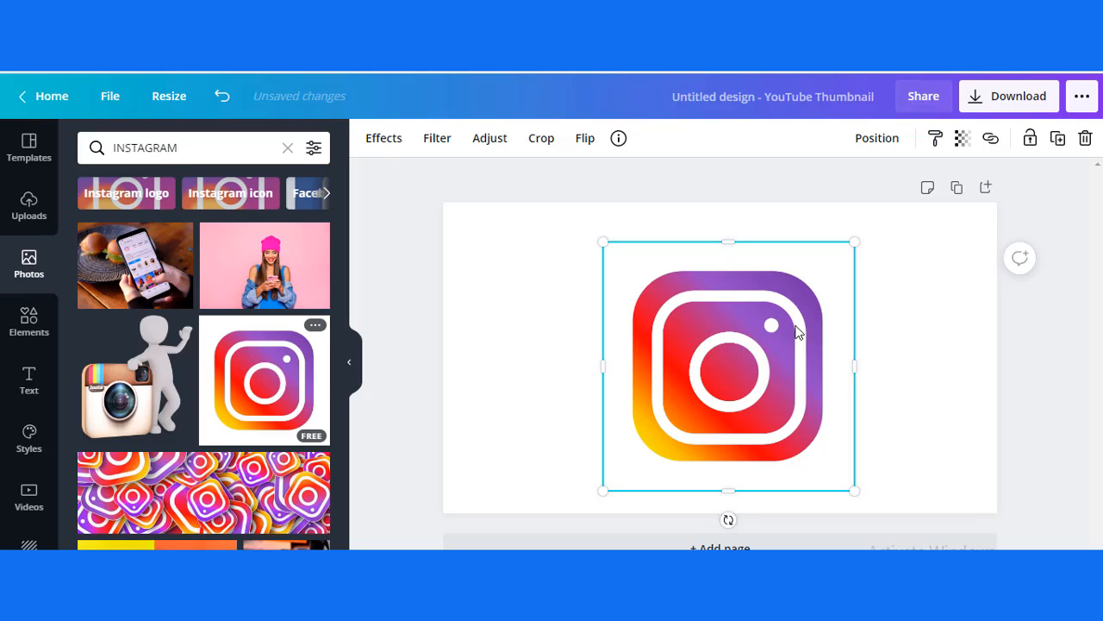
Step: Enlarge the Instagram logo image up to the page's top edge and set it as the page background
right_click(737, 369)
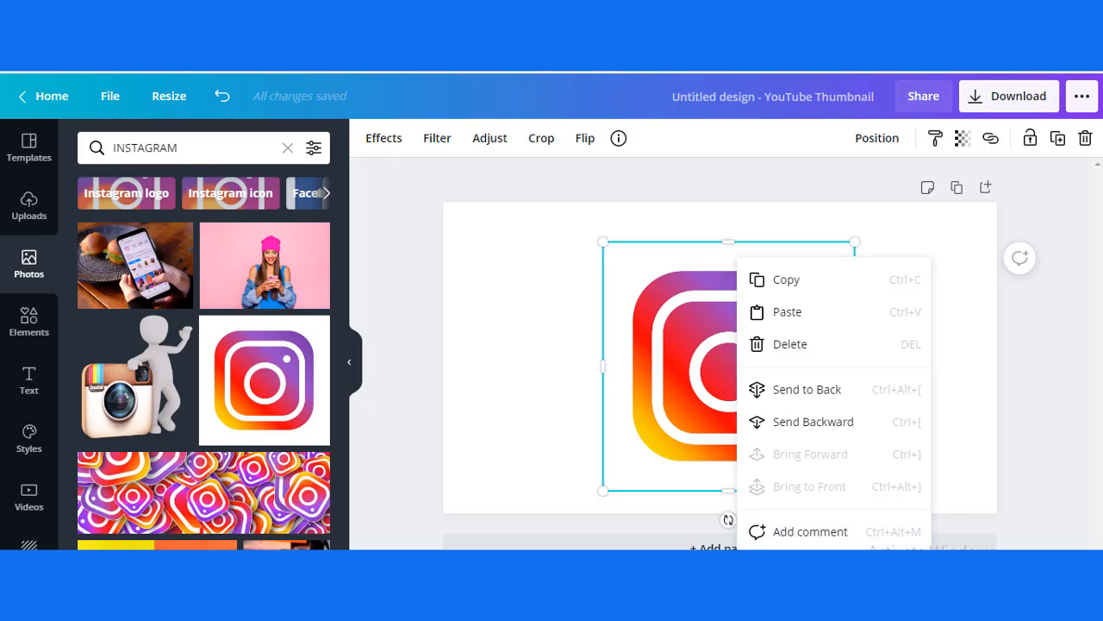
right_click(628, 258)
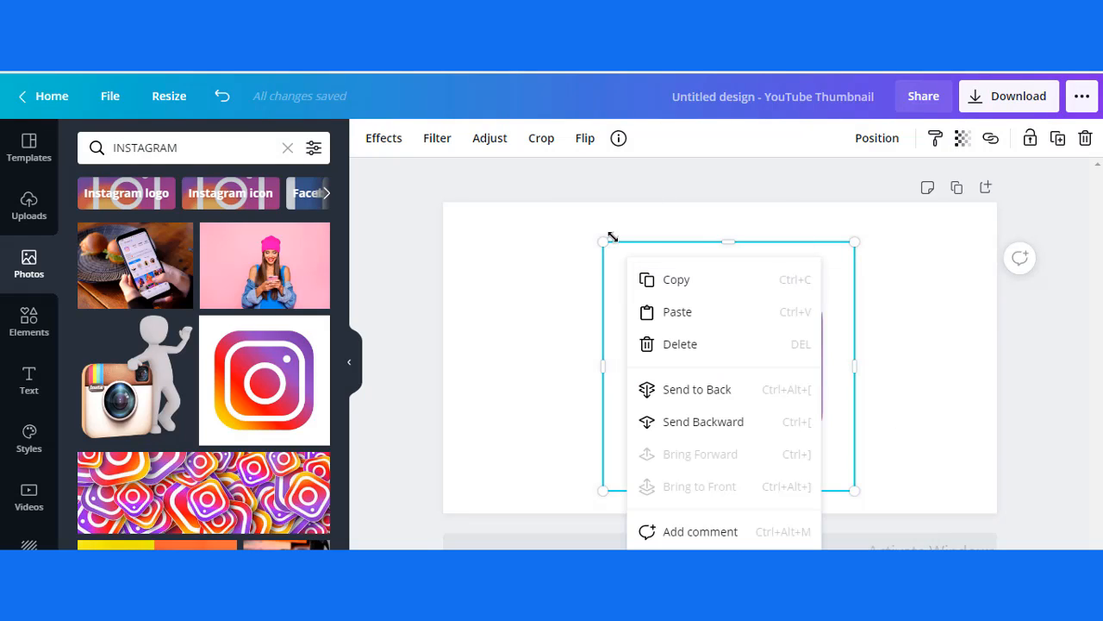
left_click_drag(605, 241, 584, 223)
right_click(702, 234)
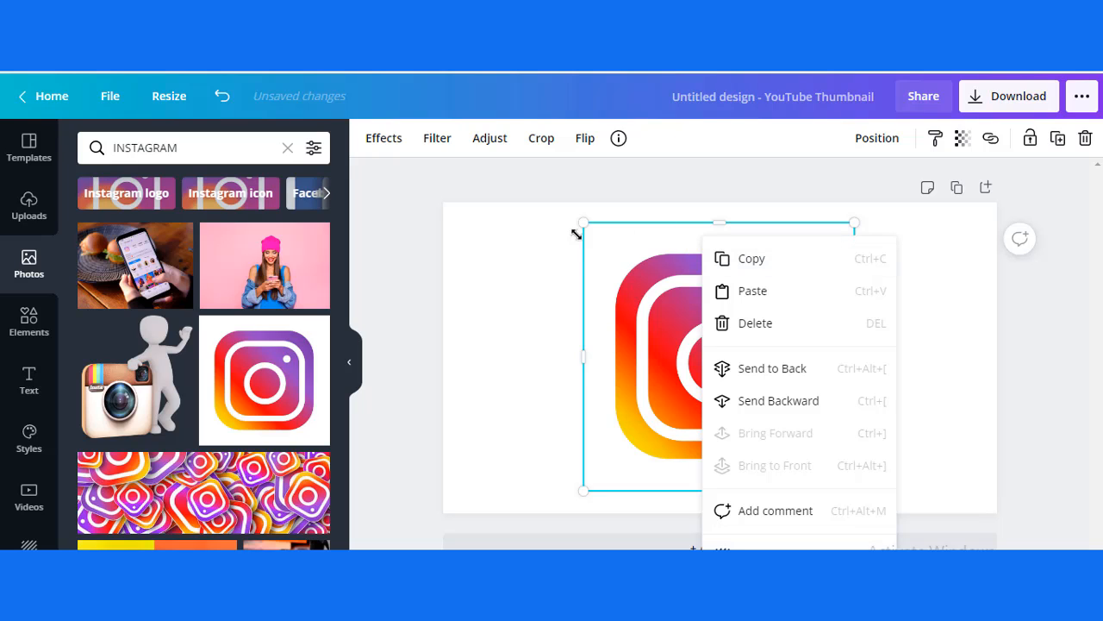
left_click_drag(584, 222, 562, 203)
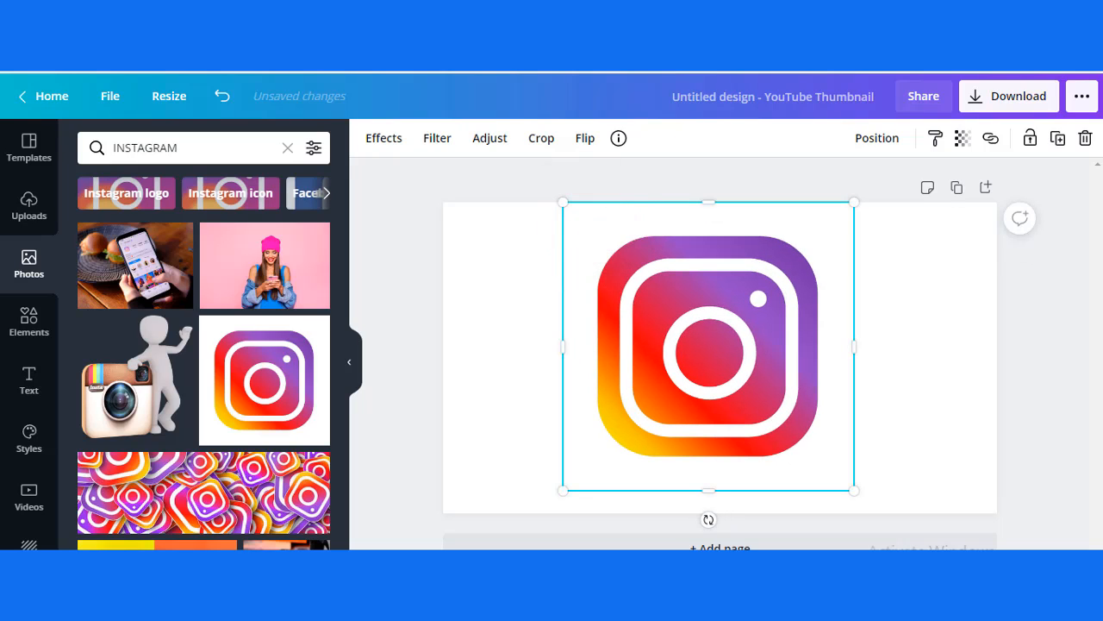
right_click(661, 220)
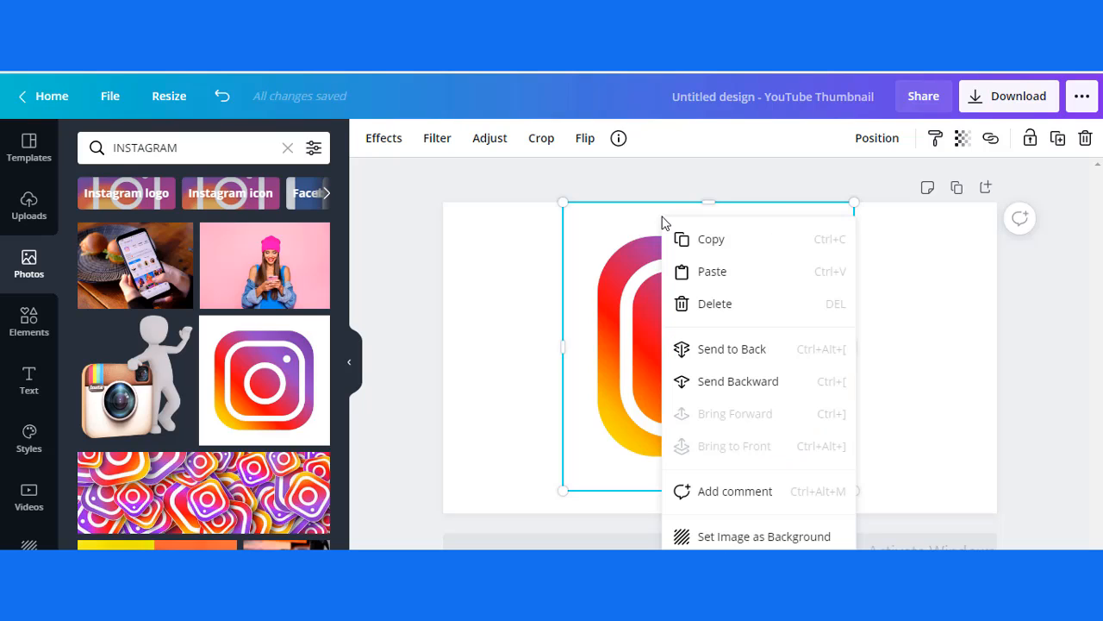
left_click(801, 538)
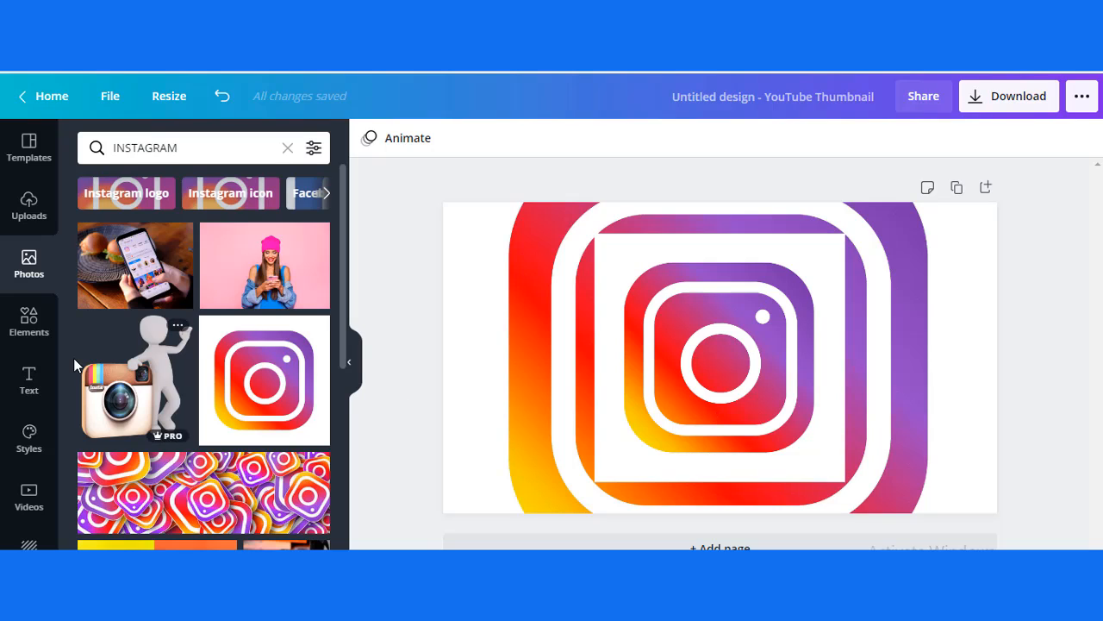
Step: Find the uploaded cutout photo of the pointing man in a light blue shirt and add it to the page
left_click(30, 207)
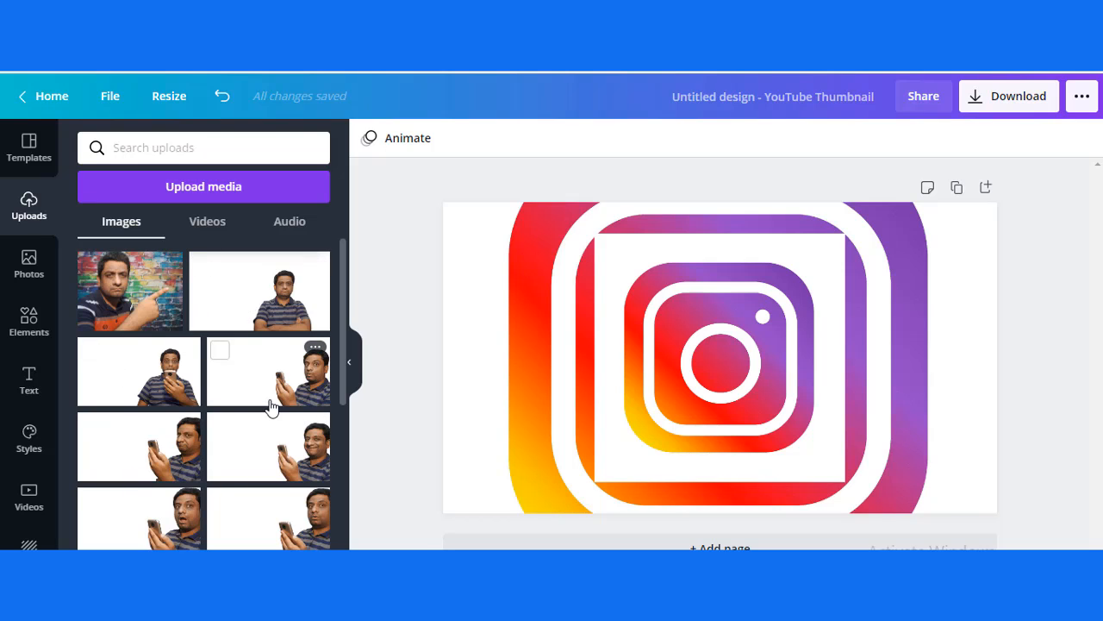
left_click(341, 307)
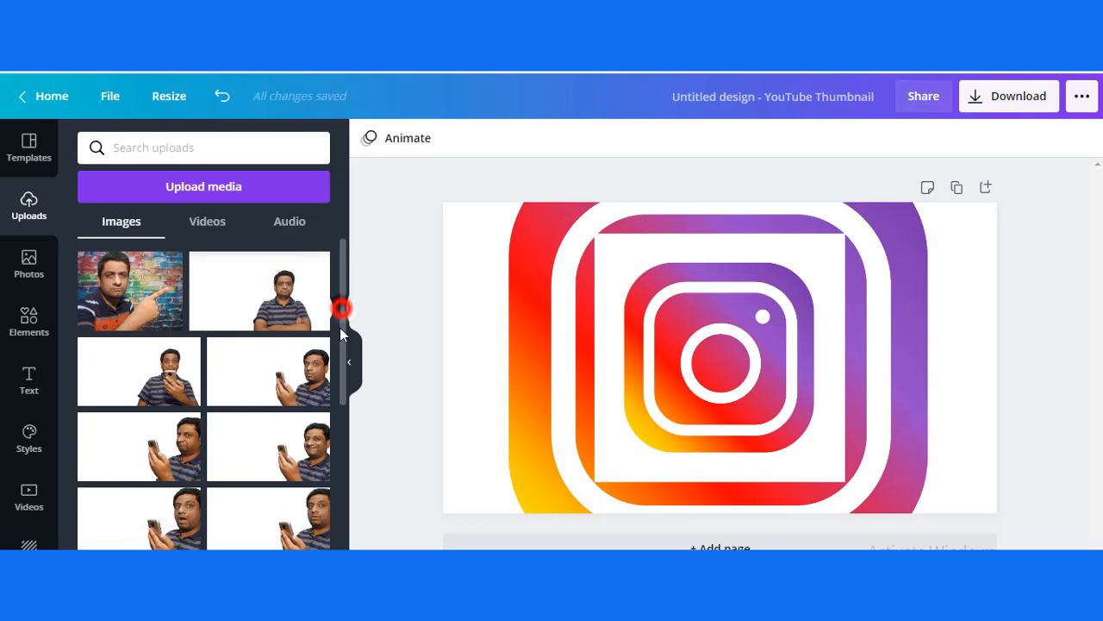
left_click_drag(341, 332, 349, 500)
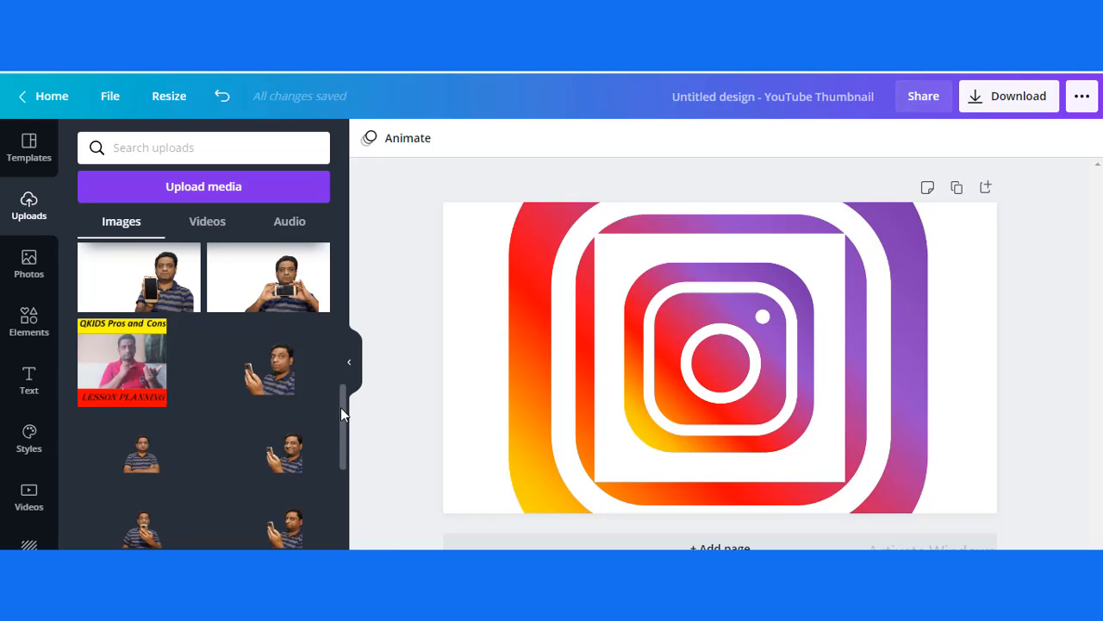
left_click_drag(341, 407, 337, 444)
scroll(338, 443, "down", 5)
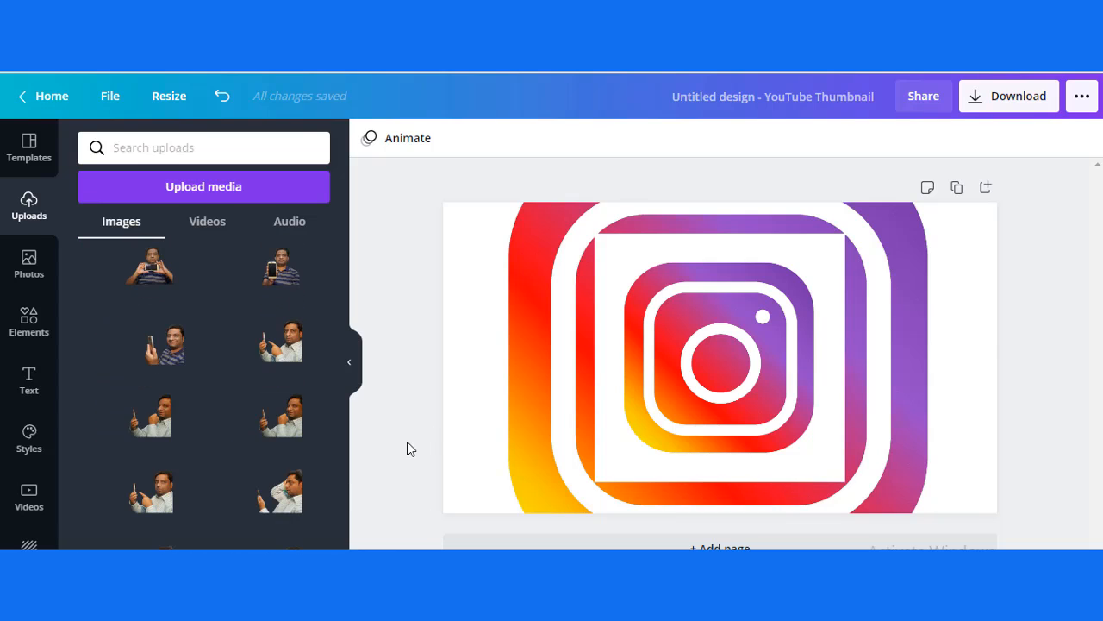
mouse_move(340, 459)
left_mouse_down()
mouse_move(336, 508)
mouse_move(337, 456)
left_mouse_up()
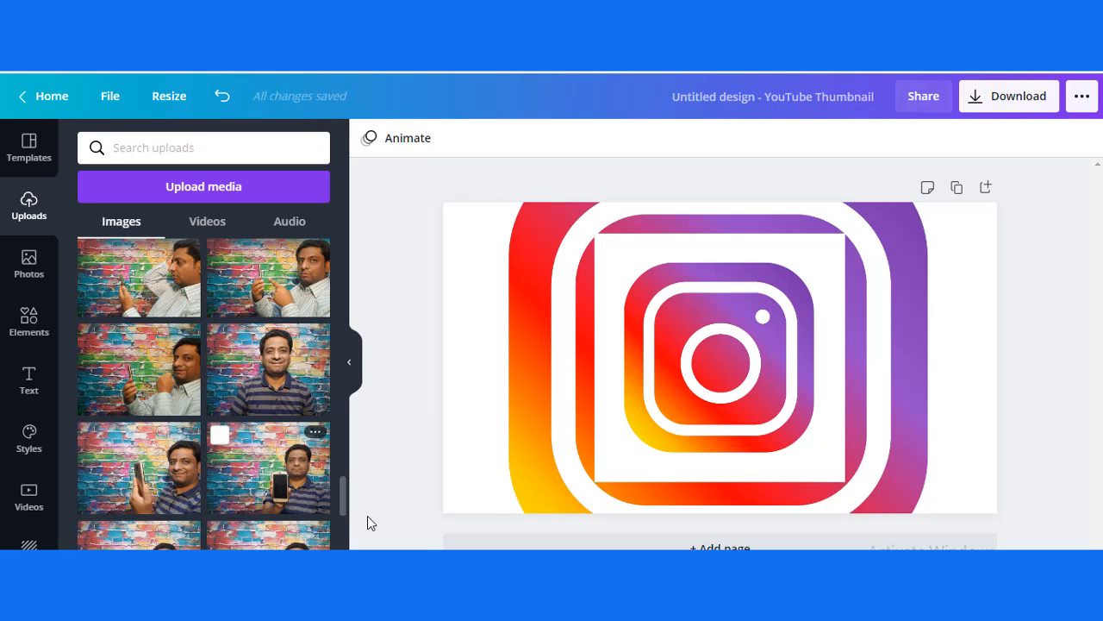
left_click_drag(341, 523, 342, 488)
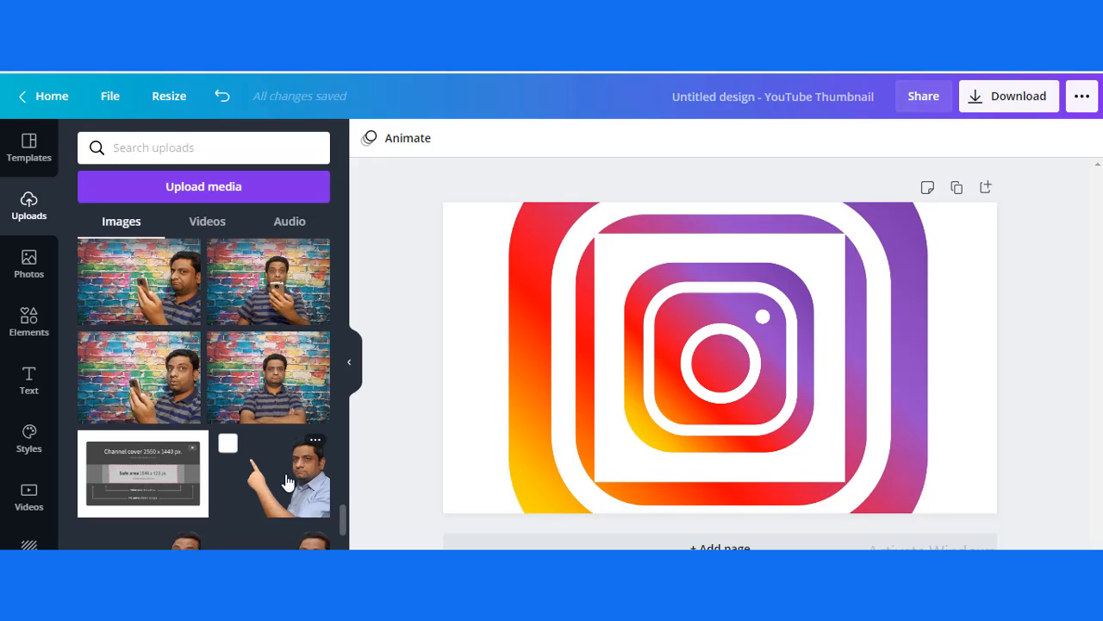
left_click(287, 481)
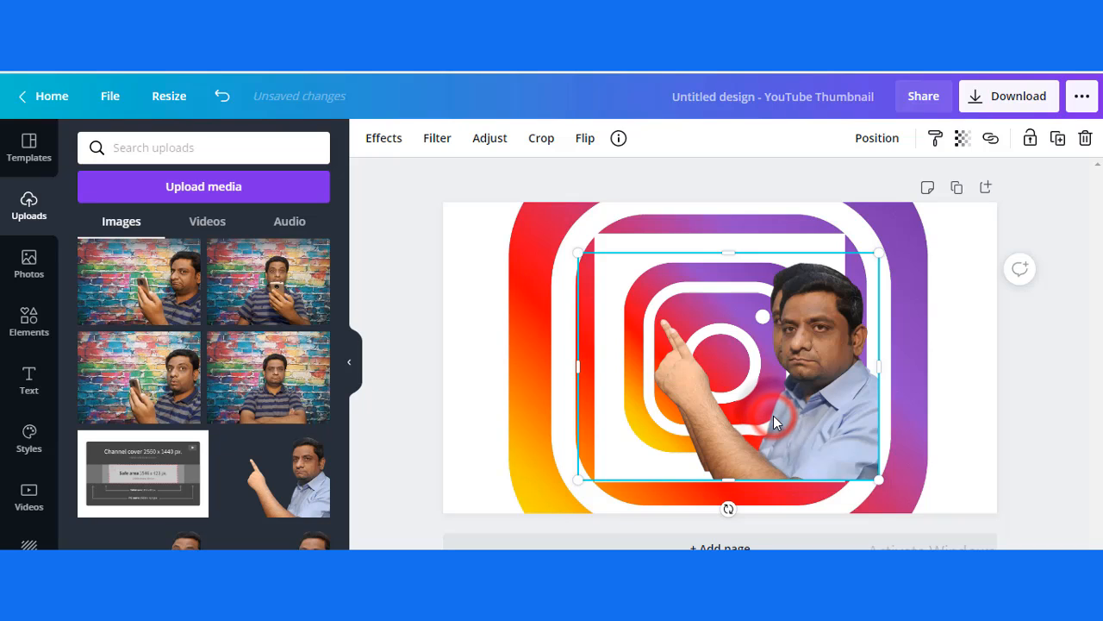
Step: Delete the duplicate cutouts of the pointing man and the small Instagram logo, keeping only the background
key("Delete")
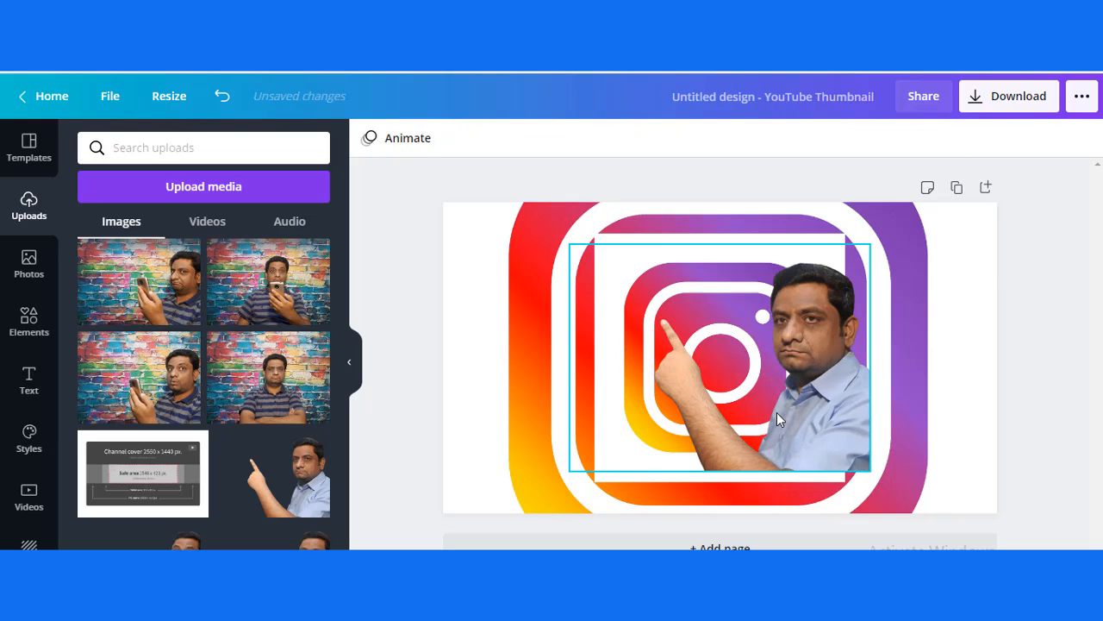
left_click(777, 412)
left_click(837, 394)
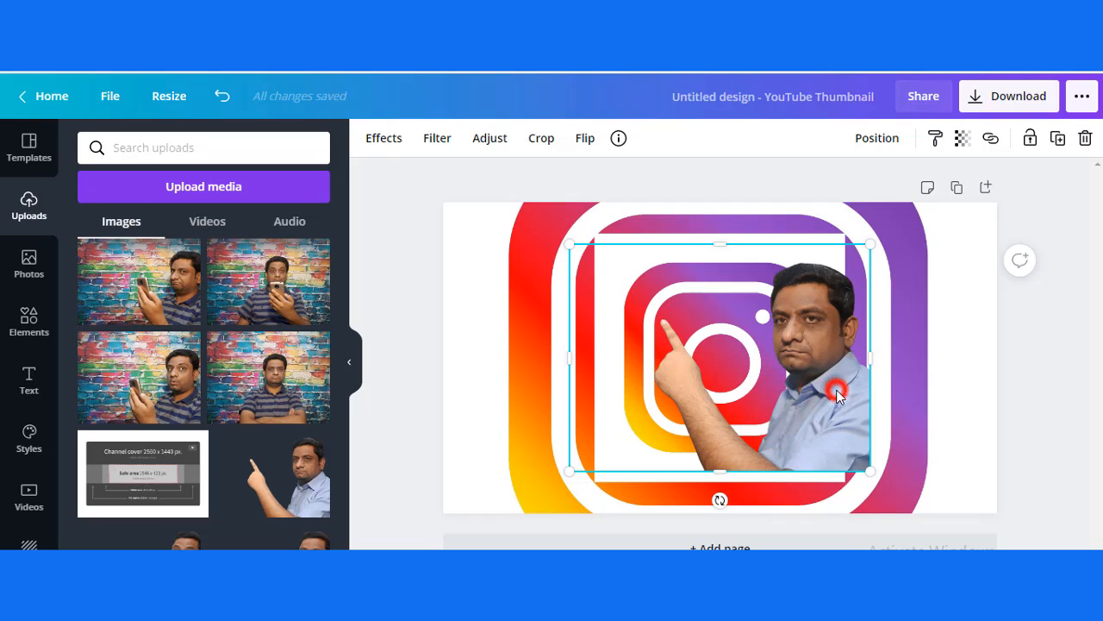
key("Delete")
left_click(792, 380)
key("Delete")
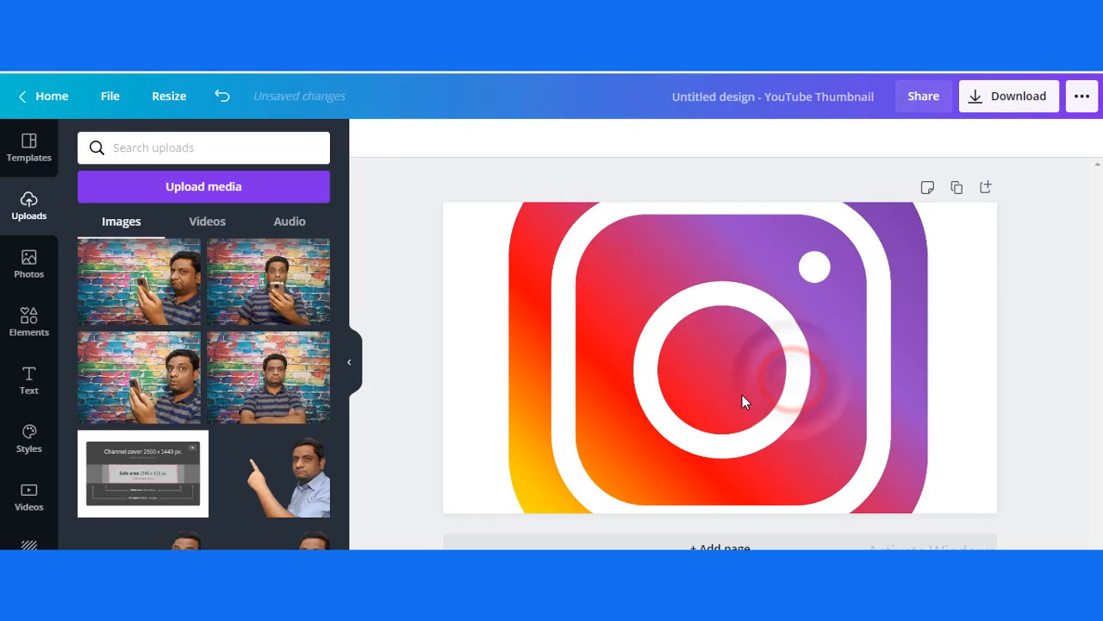
Step: Add the pointing man cutout again on the right side of the page, stretching its frame to full page height and the right edge
left_click(293, 482)
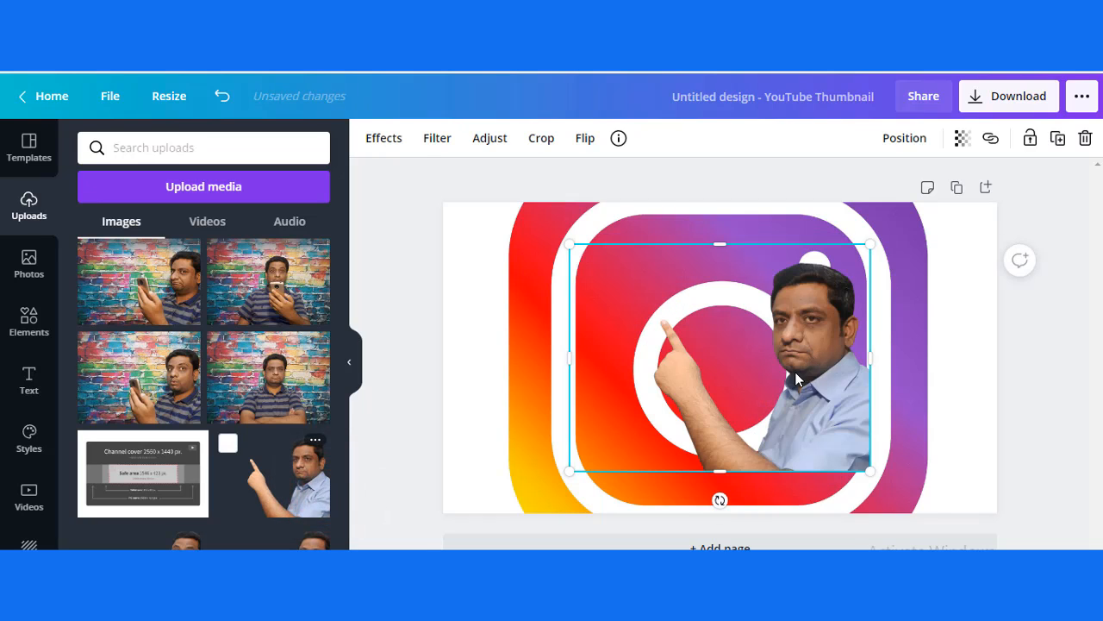
left_click_drag(795, 376, 901, 375)
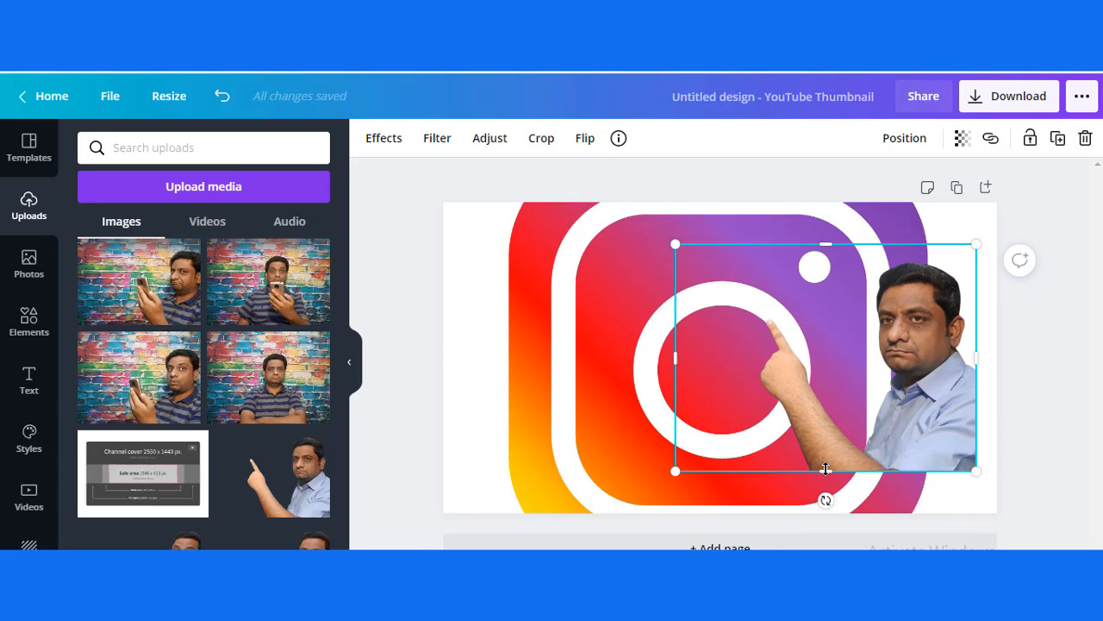
left_click_drag(825, 468, 825, 513)
left_click_drag(826, 247, 828, 202)
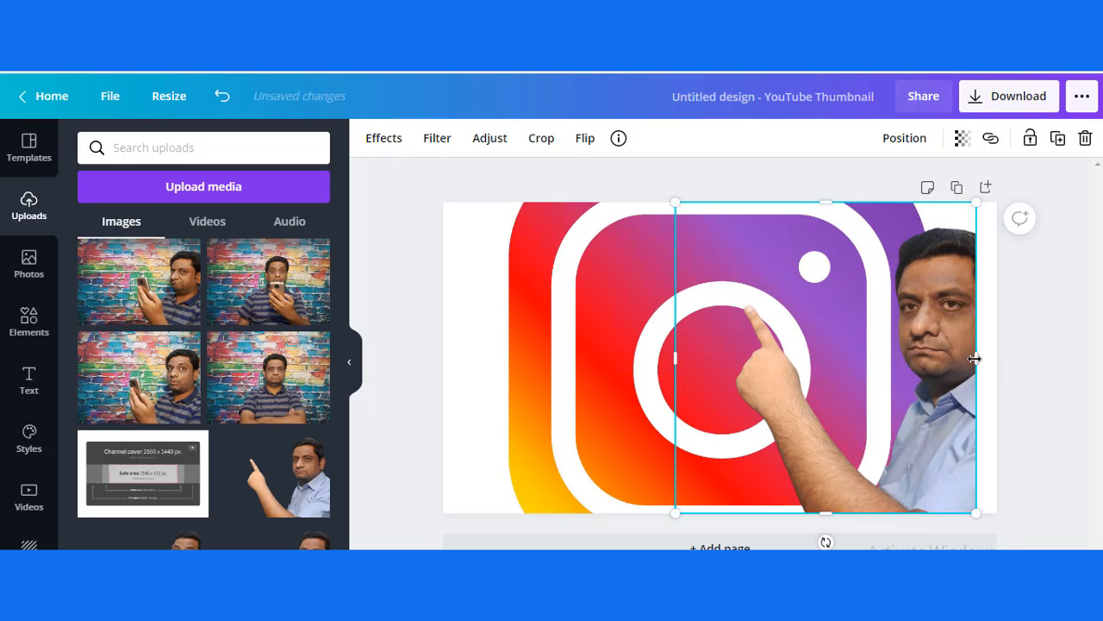
left_click_drag(975, 359, 997, 359)
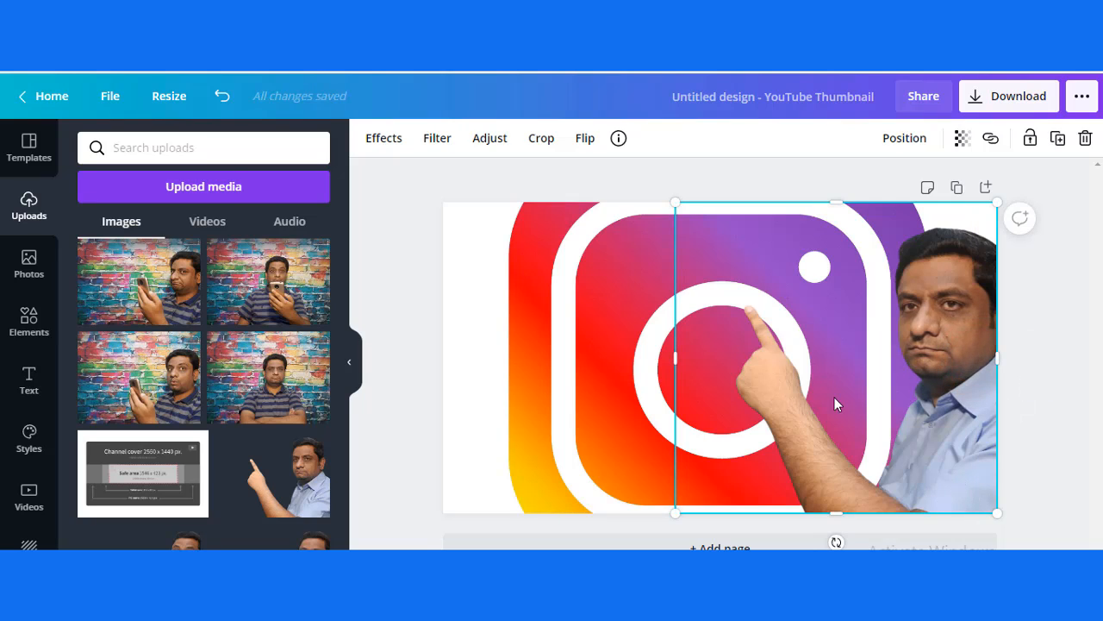
left_click(675, 358)
Step: Add a heading tilted upward across the upper-left part of the page, with the title AFFILIATE MARKETING copied from the PowerPoint table
left_click(29, 389)
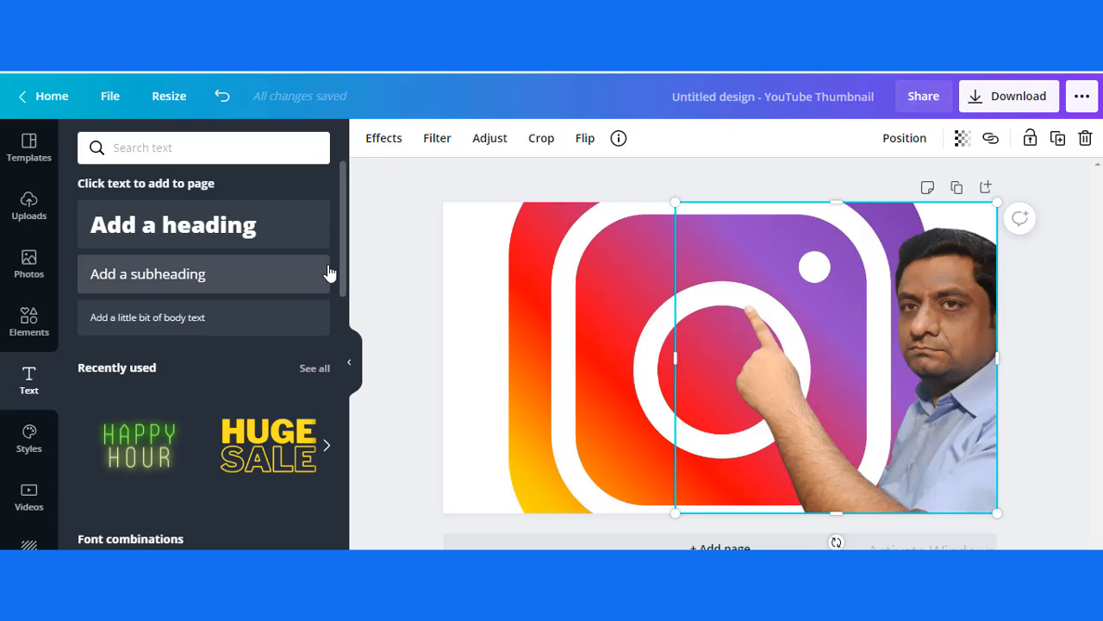
mouse_move(344, 274)
left_mouse_down()
mouse_move(335, 548)
mouse_move(335, 379)
mouse_move(353, 293)
left_mouse_up()
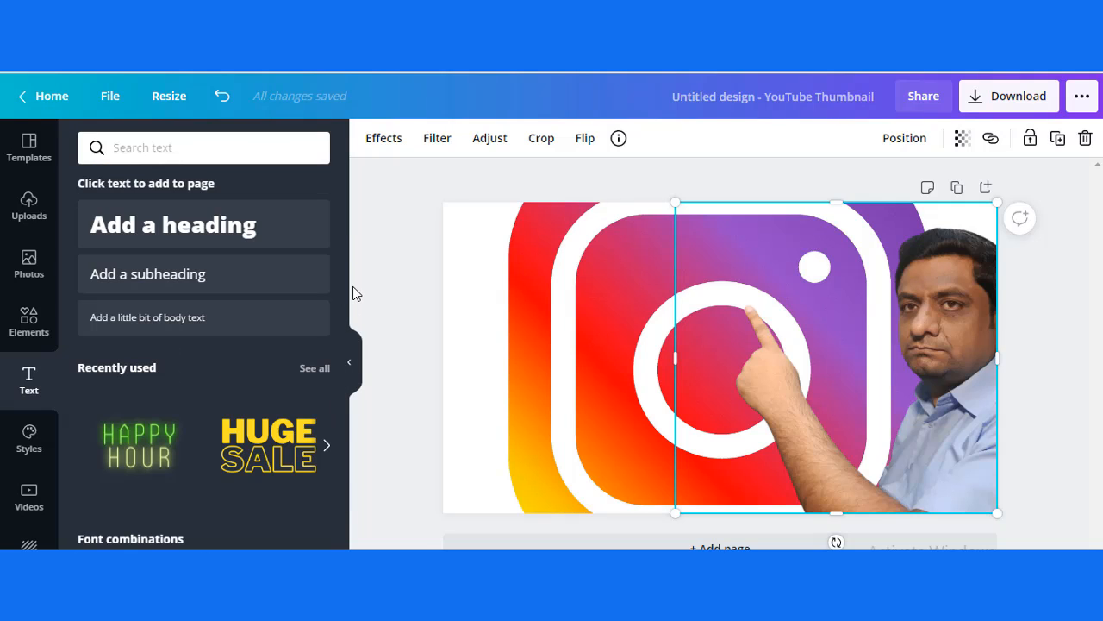
left_click(238, 227)
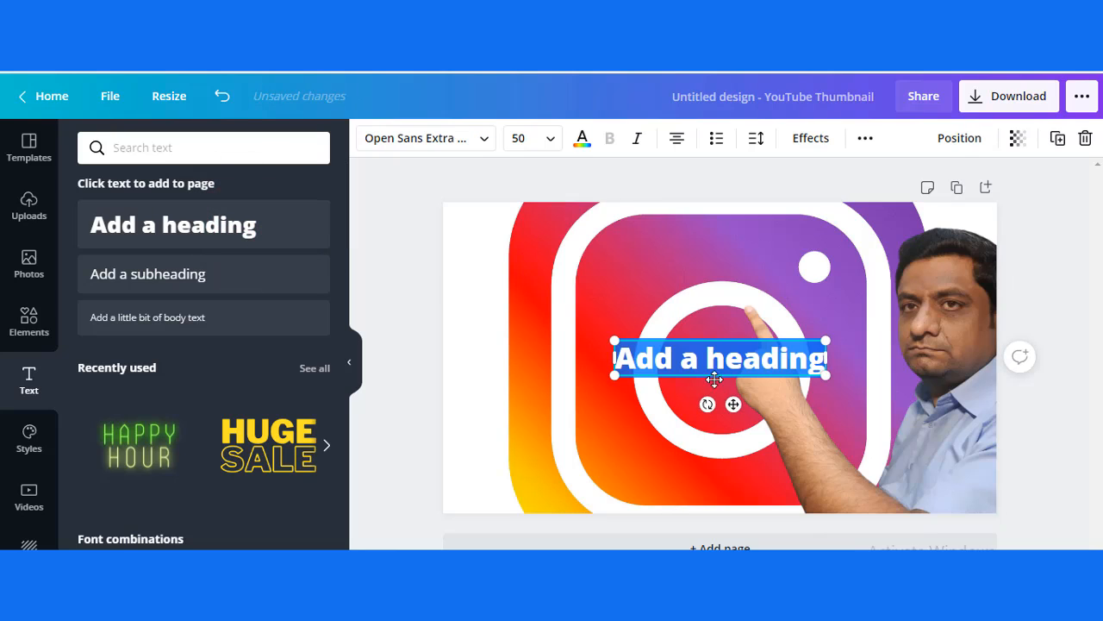
left_click_drag(736, 401, 559, 300)
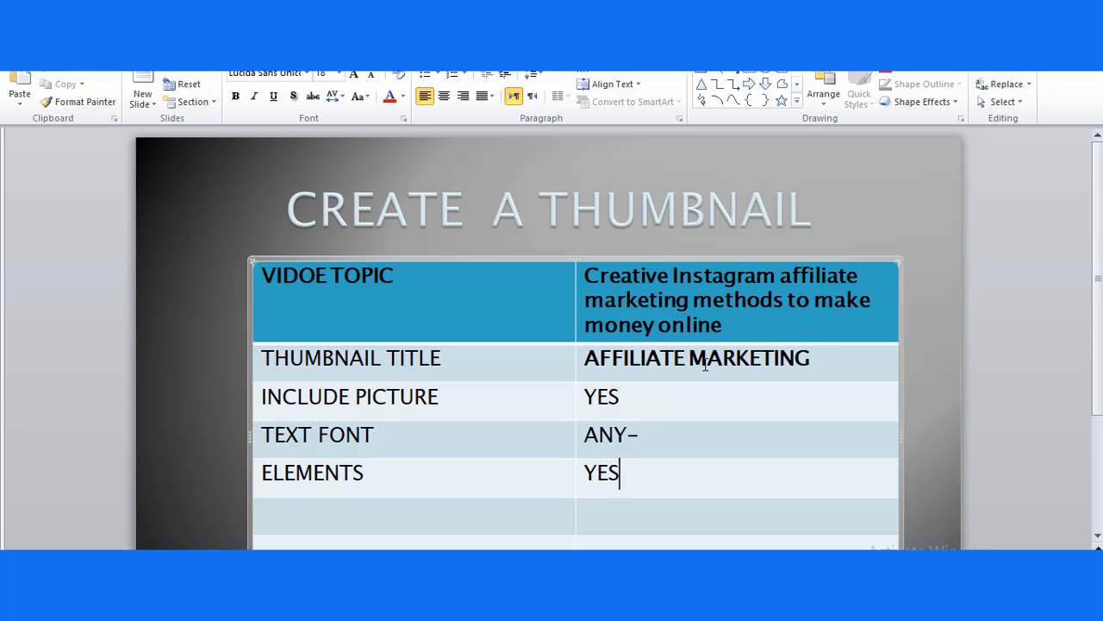
triple_click(820, 358)
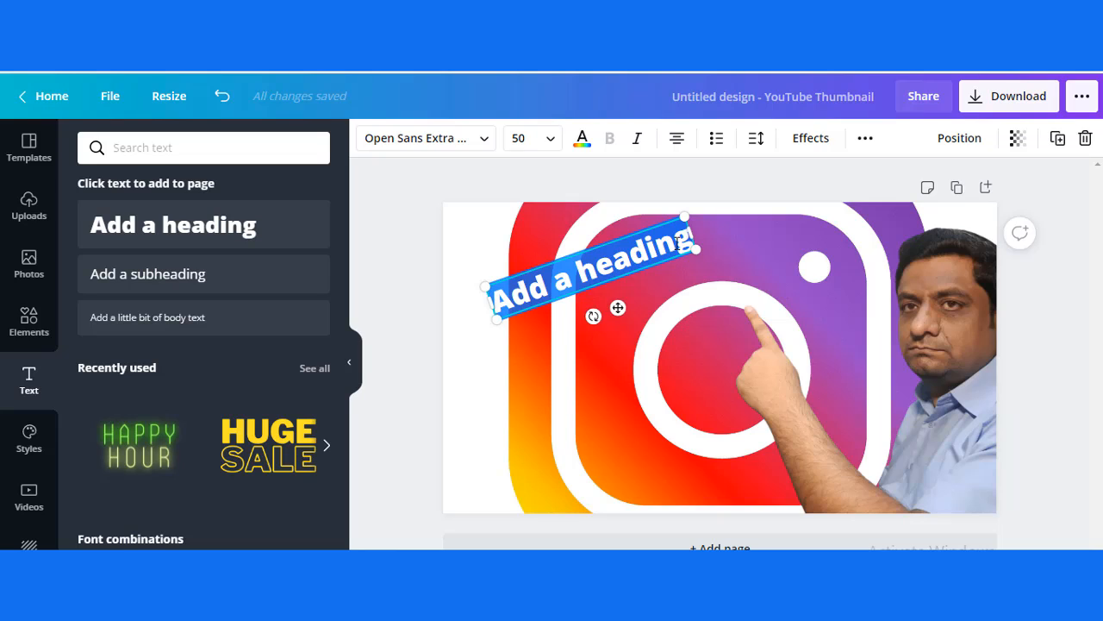
type("AFFILIATE MARKETING")
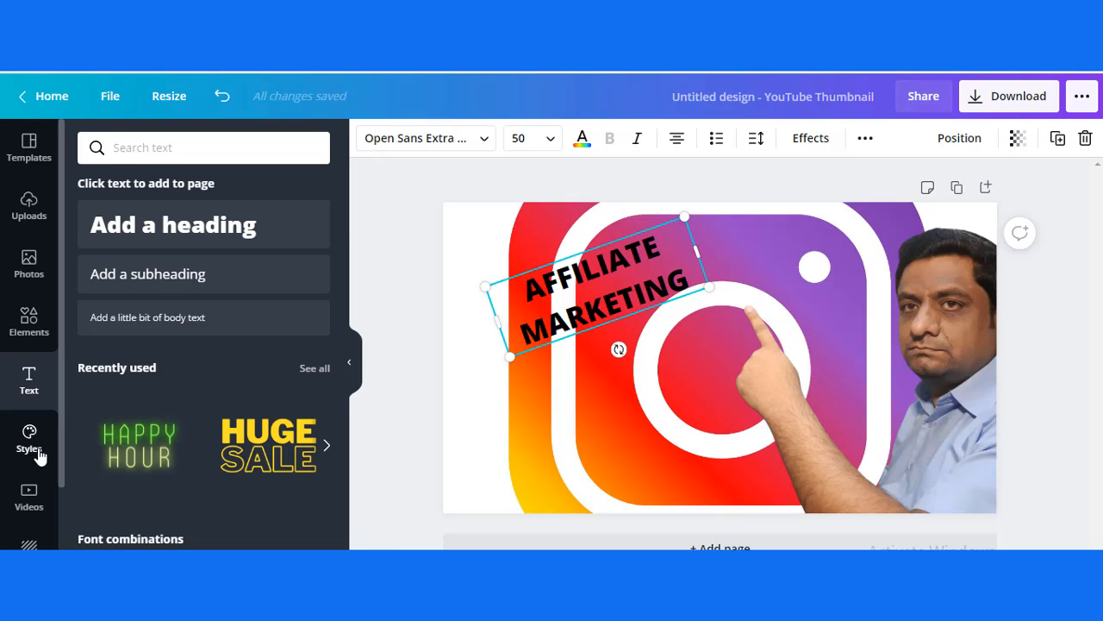
left_click(37, 319)
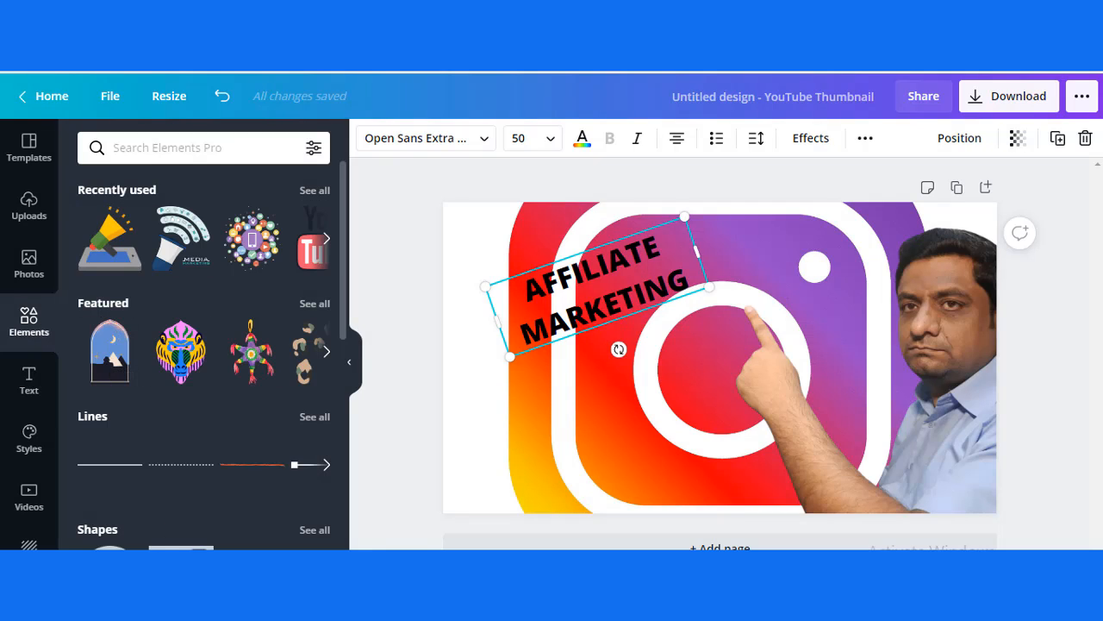
left_click(180, 548)
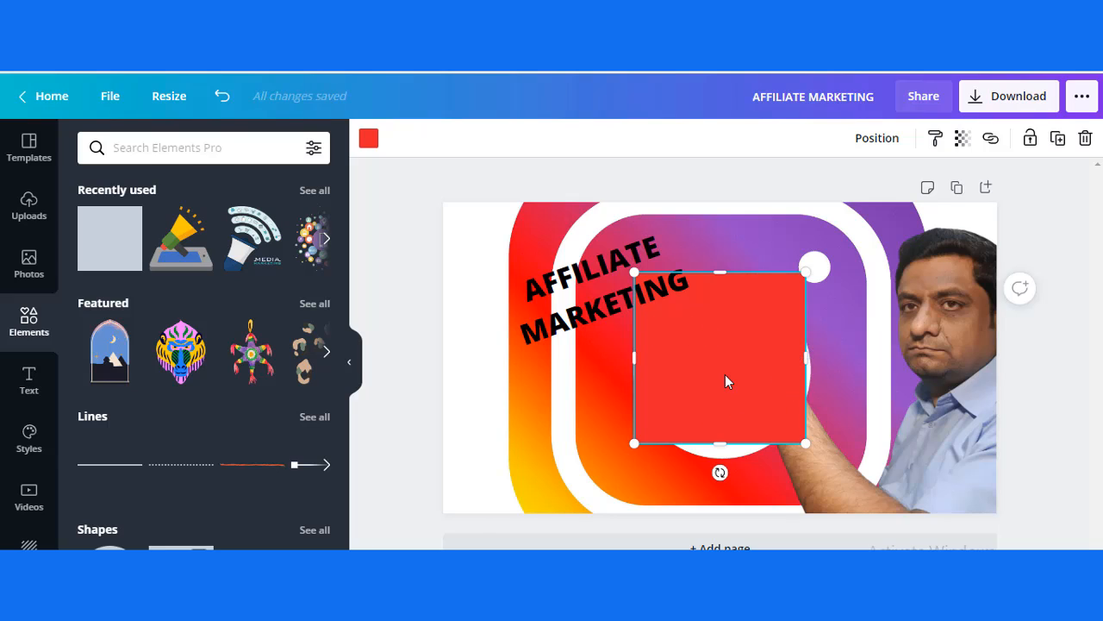
key("Delete")
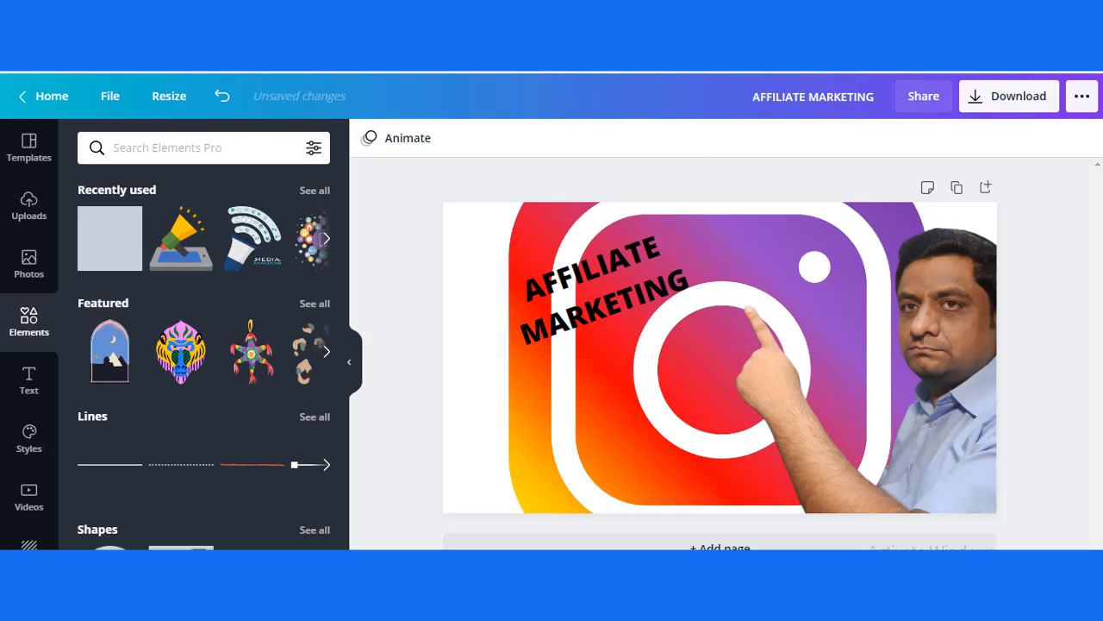
Step: Widen the tilted AFFILIATE MARKETING text box on both sides, past the page's left edge and into the purple area
left_click(617, 277)
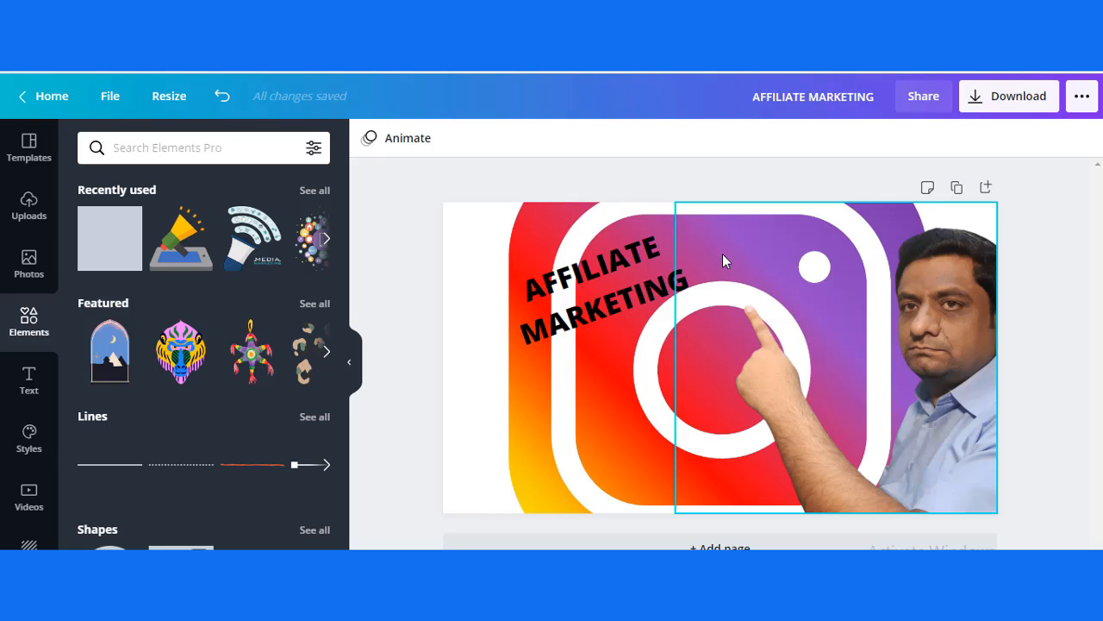
left_click(657, 266)
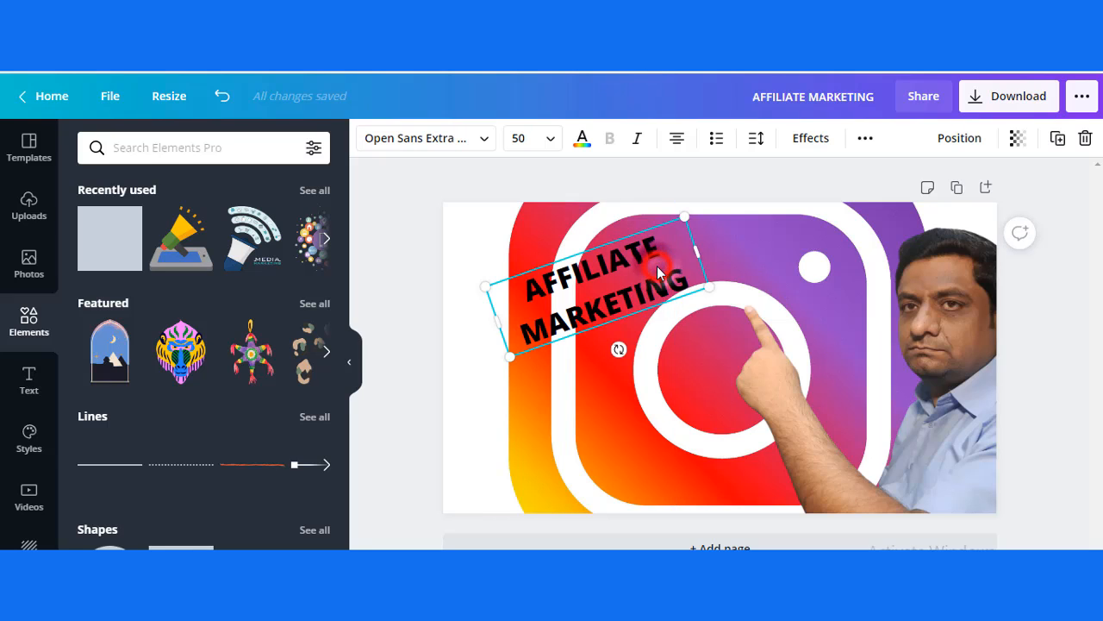
left_click_drag(483, 325, 447, 341)
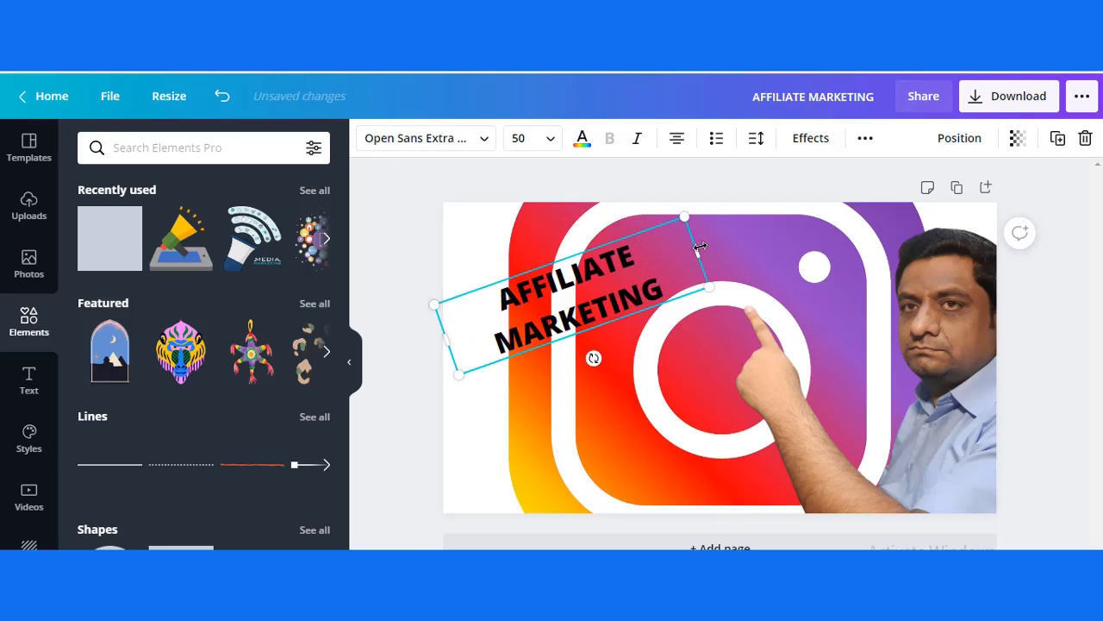
left_click_drag(696, 251, 755, 232)
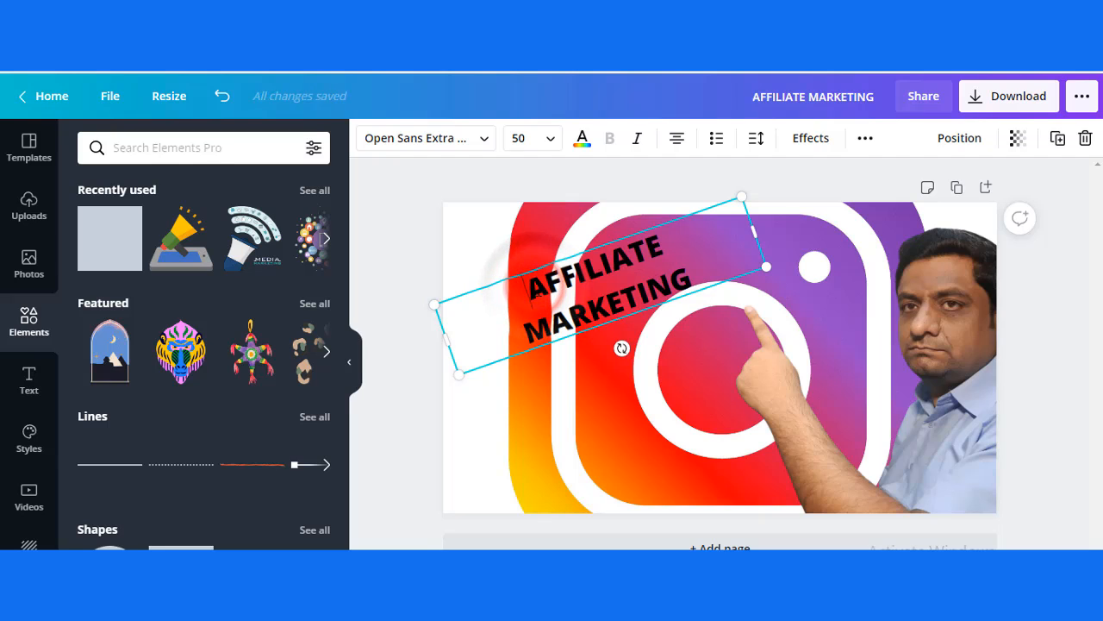
left_click_drag(517, 292, 681, 248)
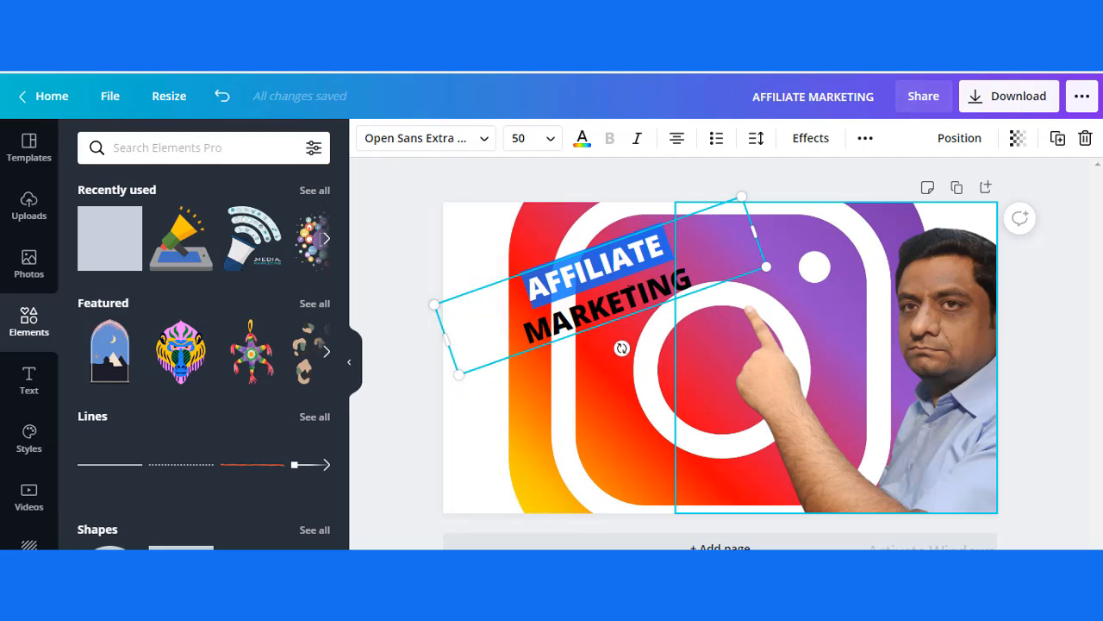
left_click(510, 293)
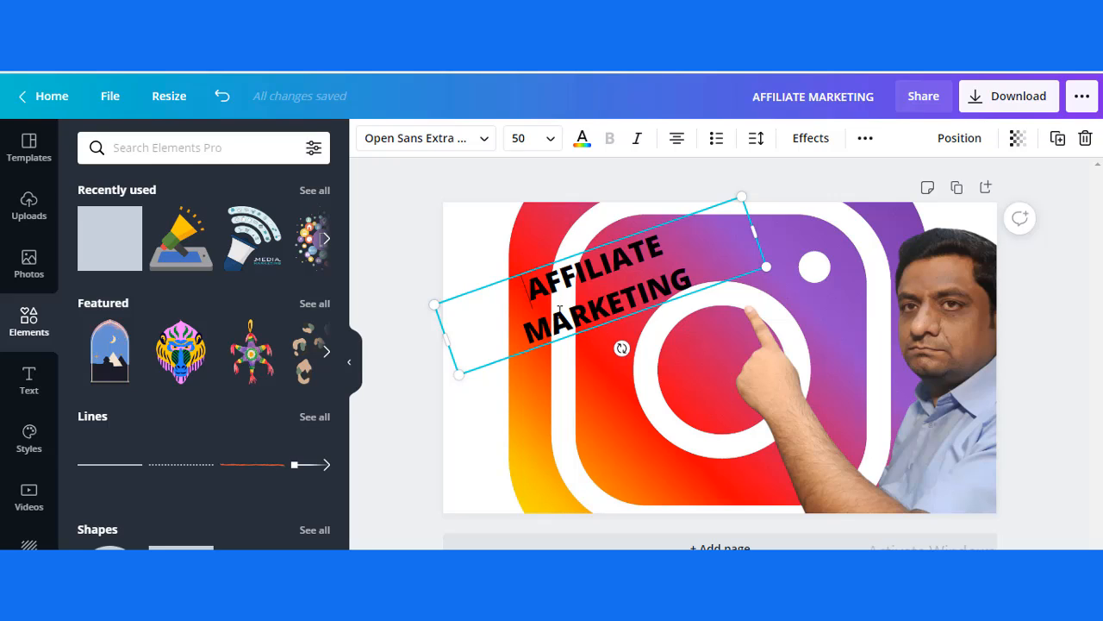
Step: Bring the pointing man cutout forward by one layer, in front of the AFFILIATE MARKETING heading
left_click(566, 383)
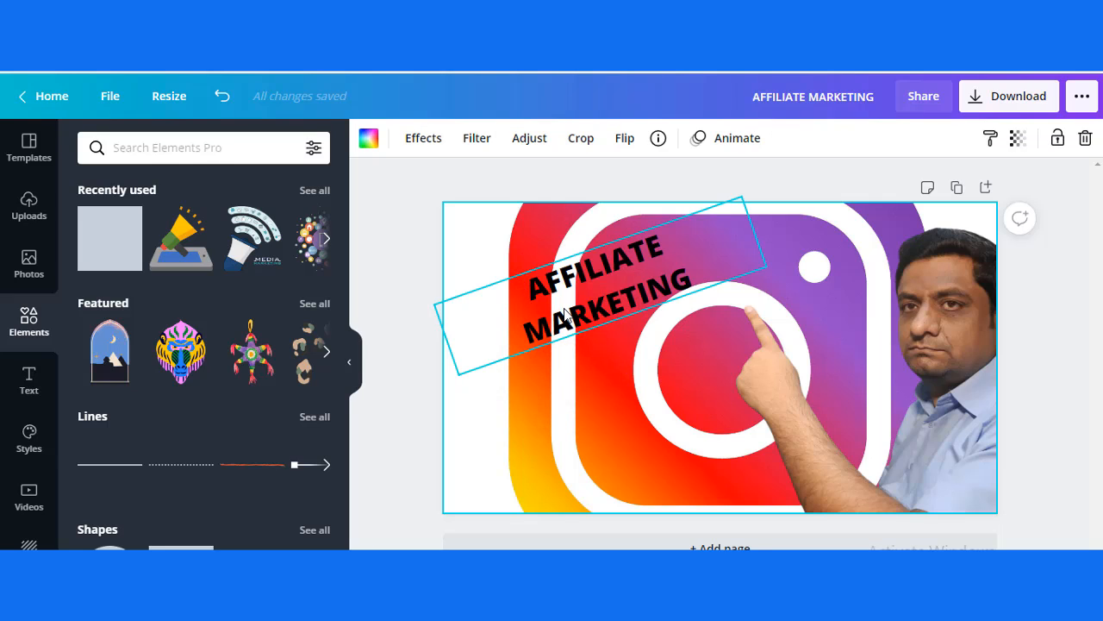
right_click(564, 312)
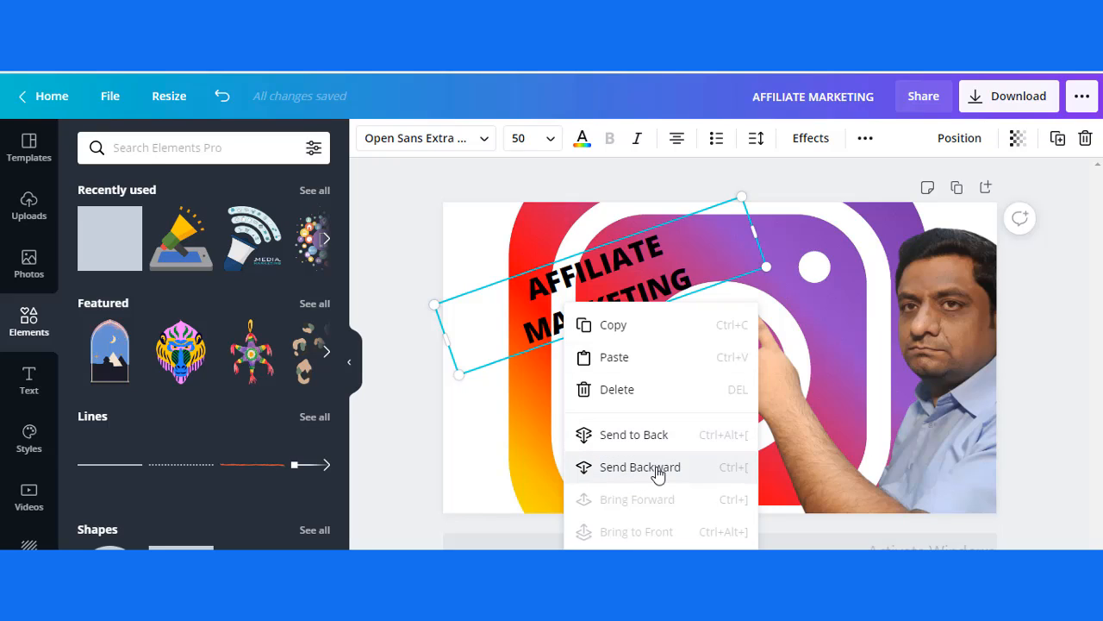
left_click(932, 400)
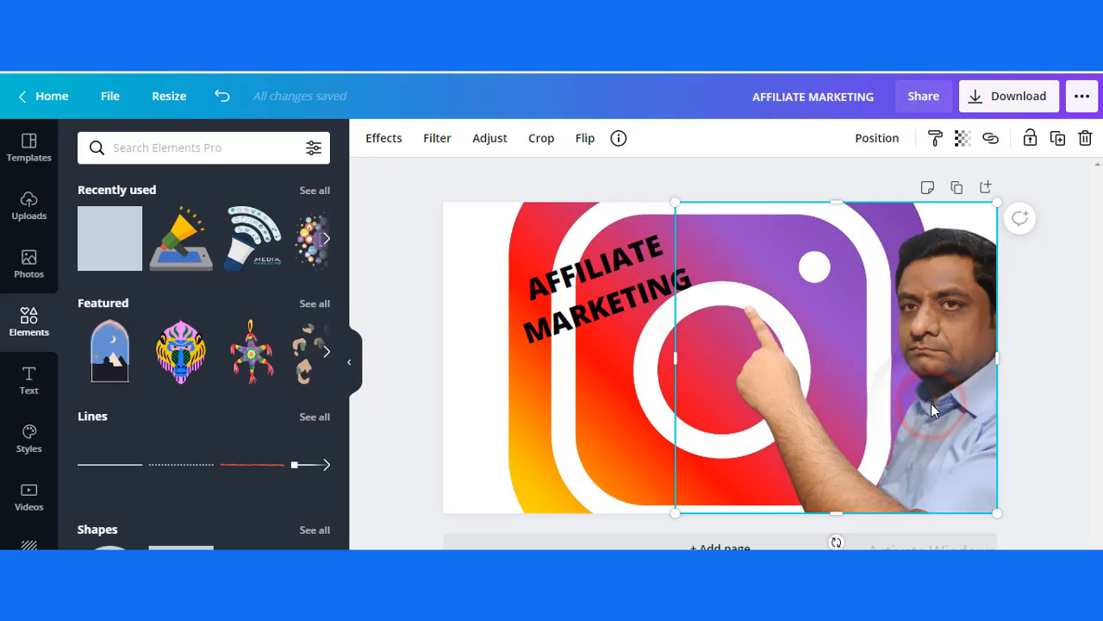
right_click(931, 403)
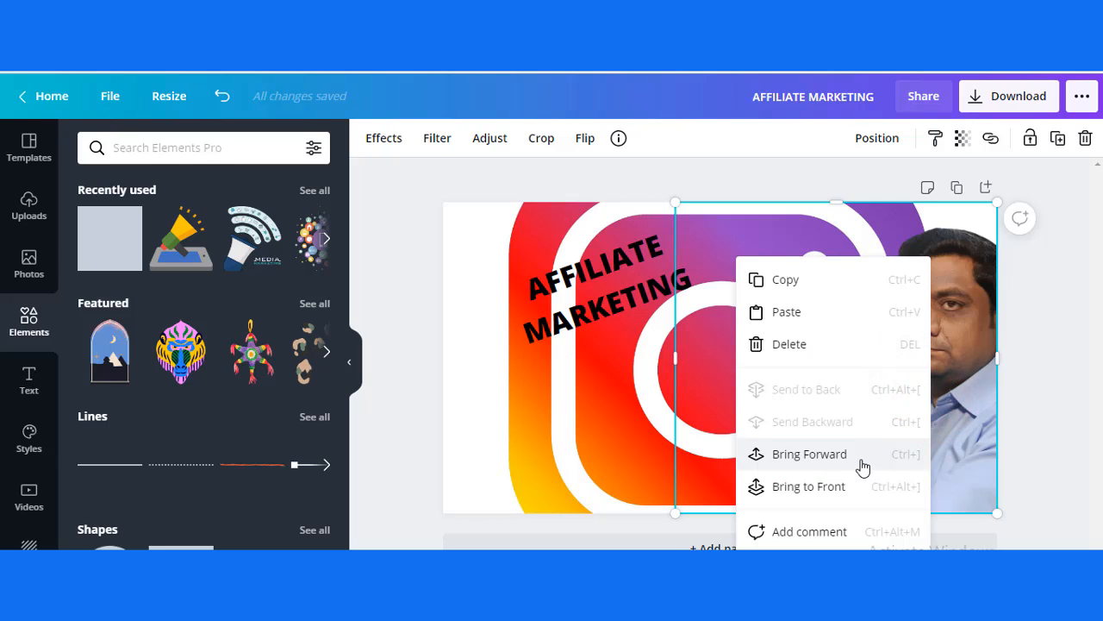
left_click(593, 368)
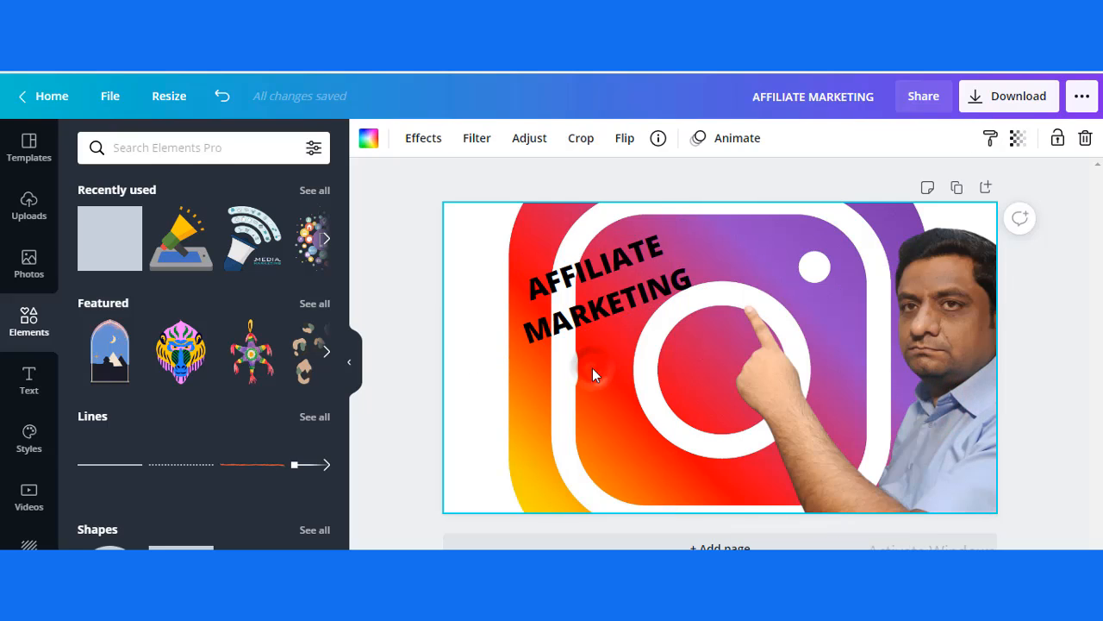
right_click(900, 365)
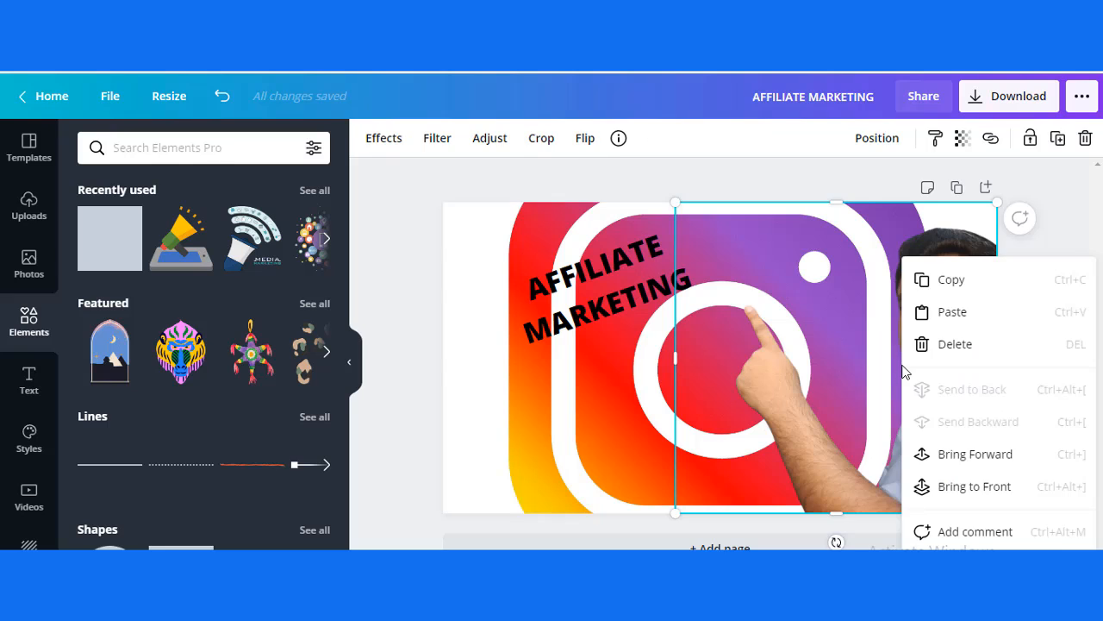
left_click(969, 457)
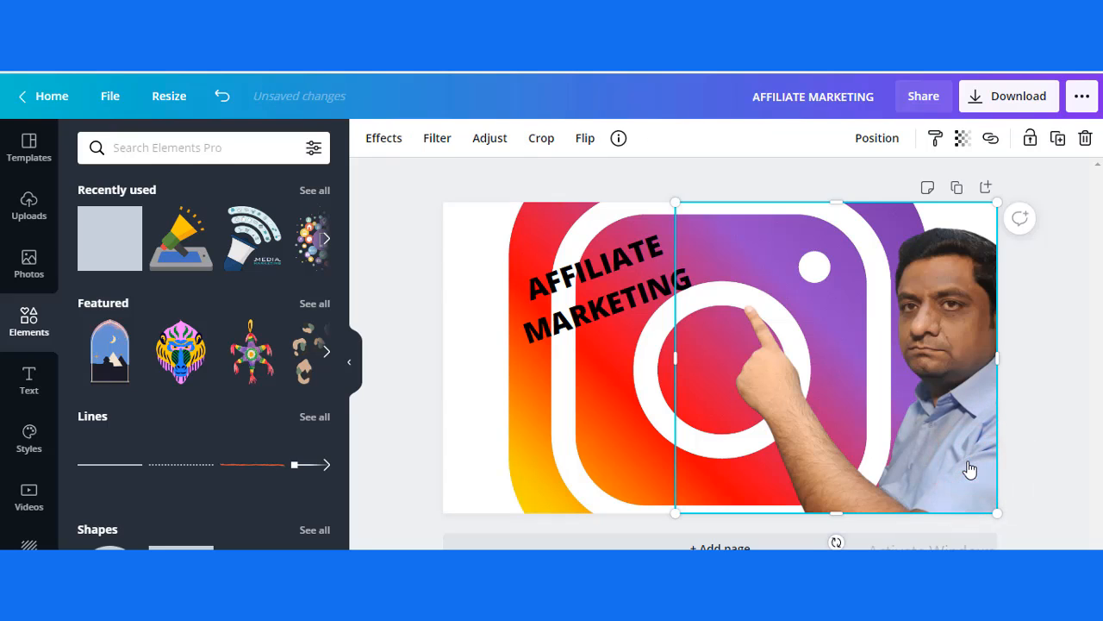
Step: Bring the AFFILIATE MARKETING heading forward by one layer, in front of the pointing man cutout
left_click(595, 378)
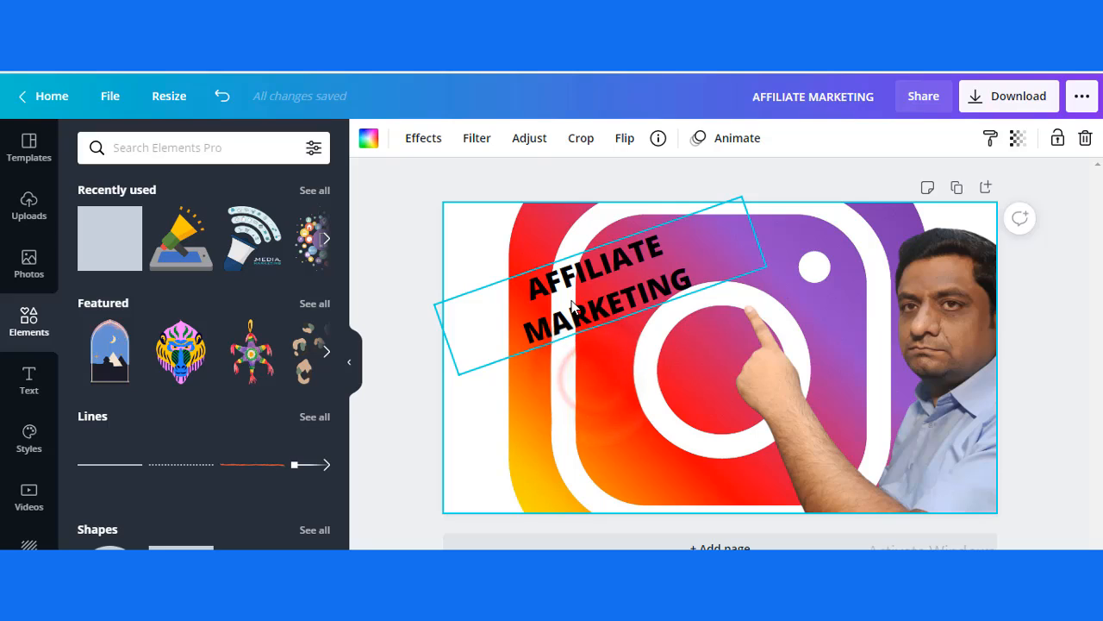
right_click(573, 305)
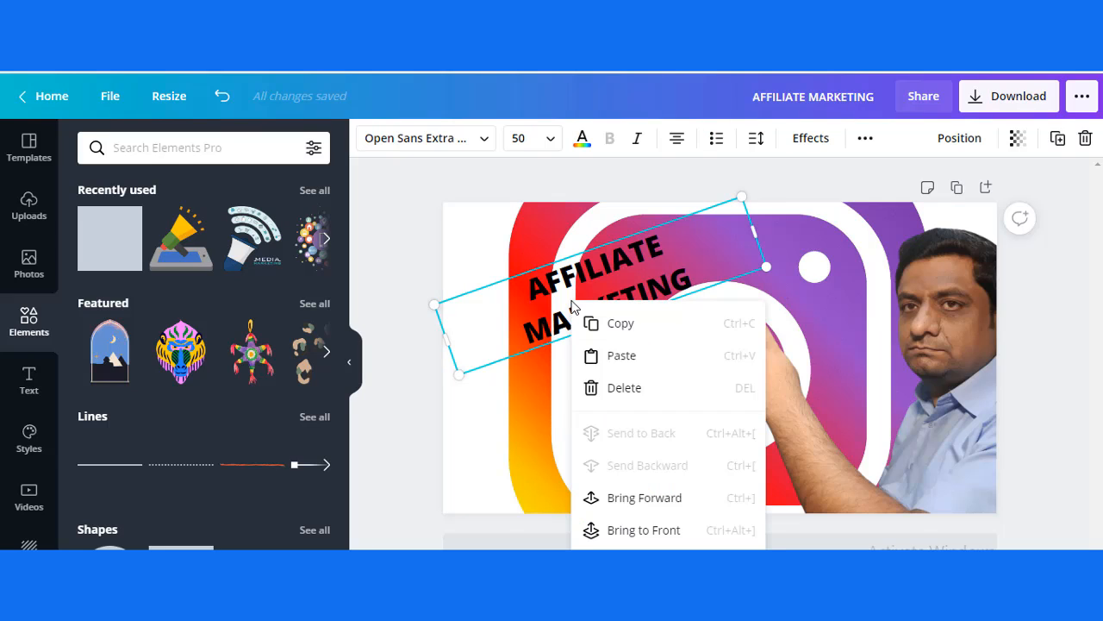
left_click(679, 499)
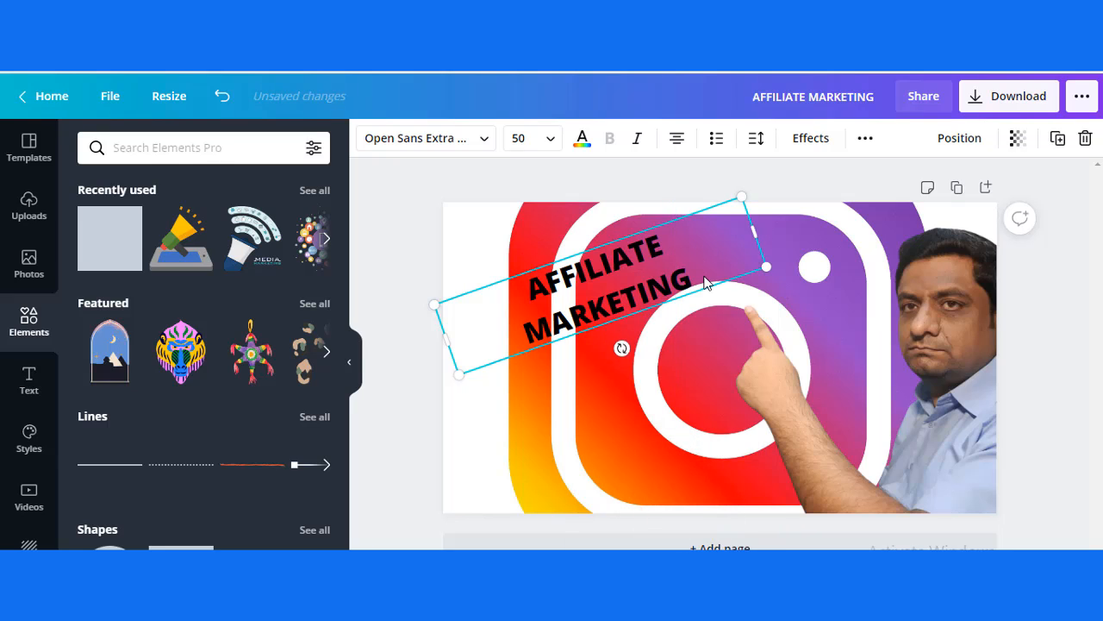
Step: Set the font of the whole AFFILIATE MARKETING heading to London
left_click_drag(521, 278, 711, 285)
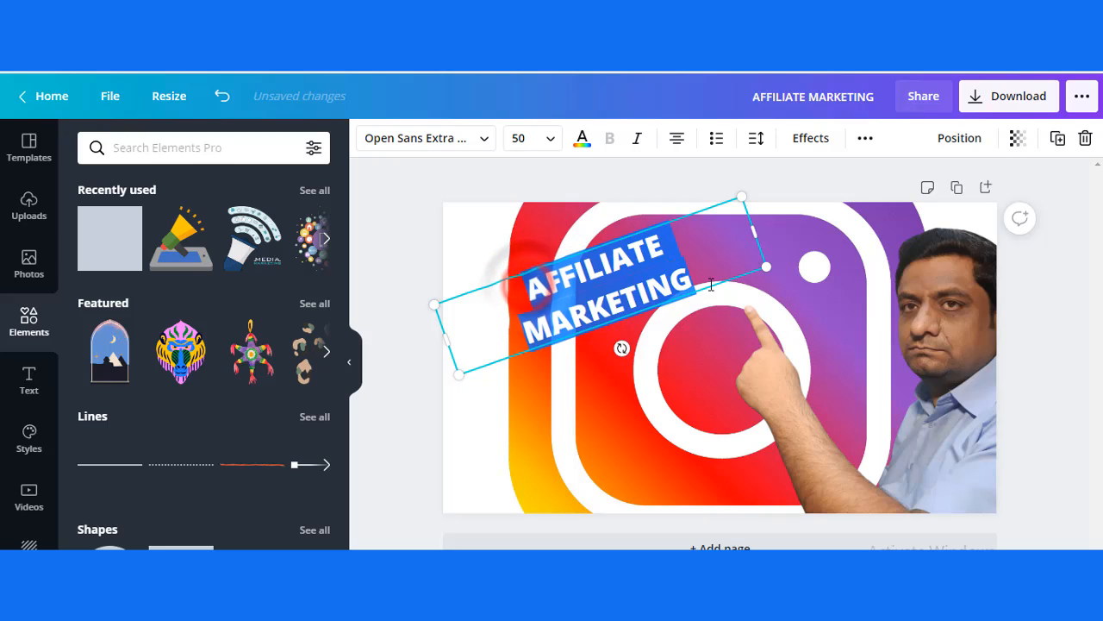
left_click(488, 140)
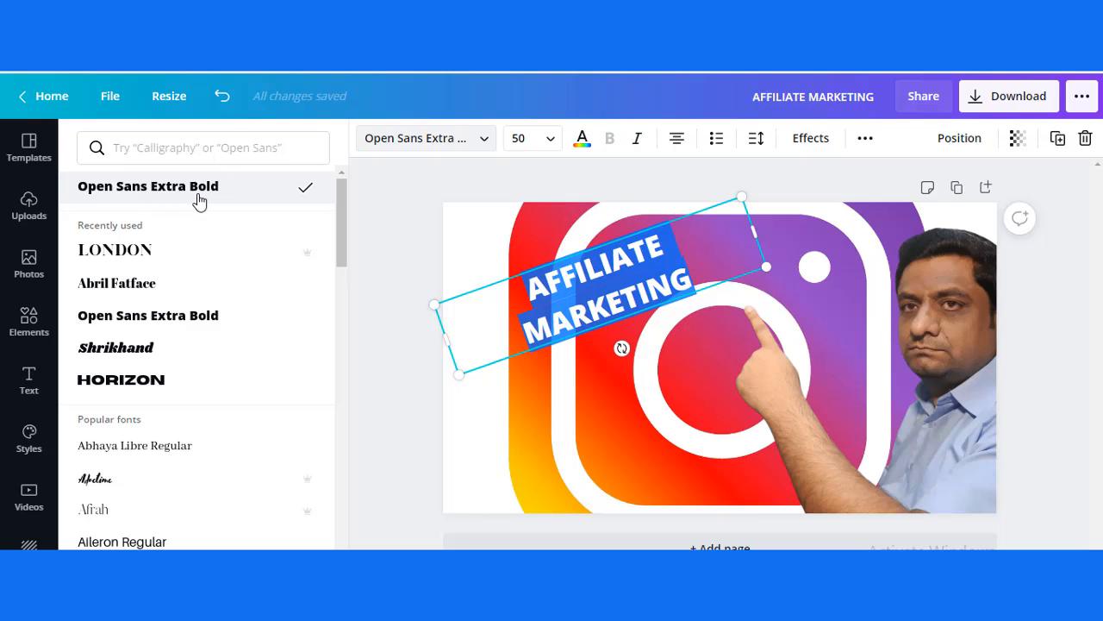
left_click(148, 252)
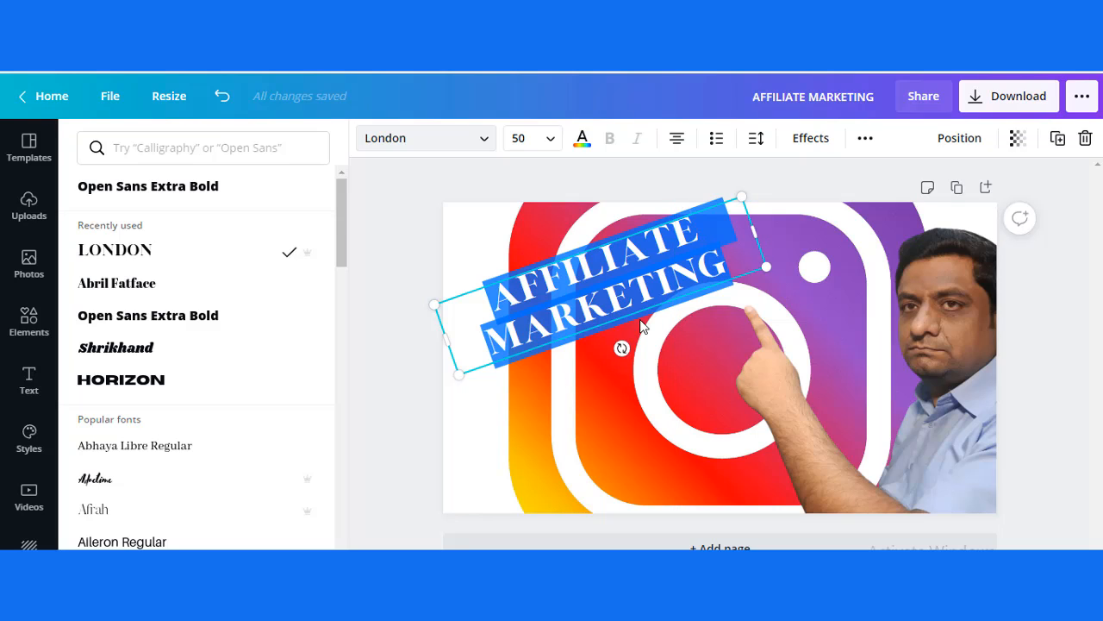
Step: Widen the AFFILIATE MARKETING text box slightly more on both sides and finish editing its text
left_click_drag(754, 225, 781, 232)
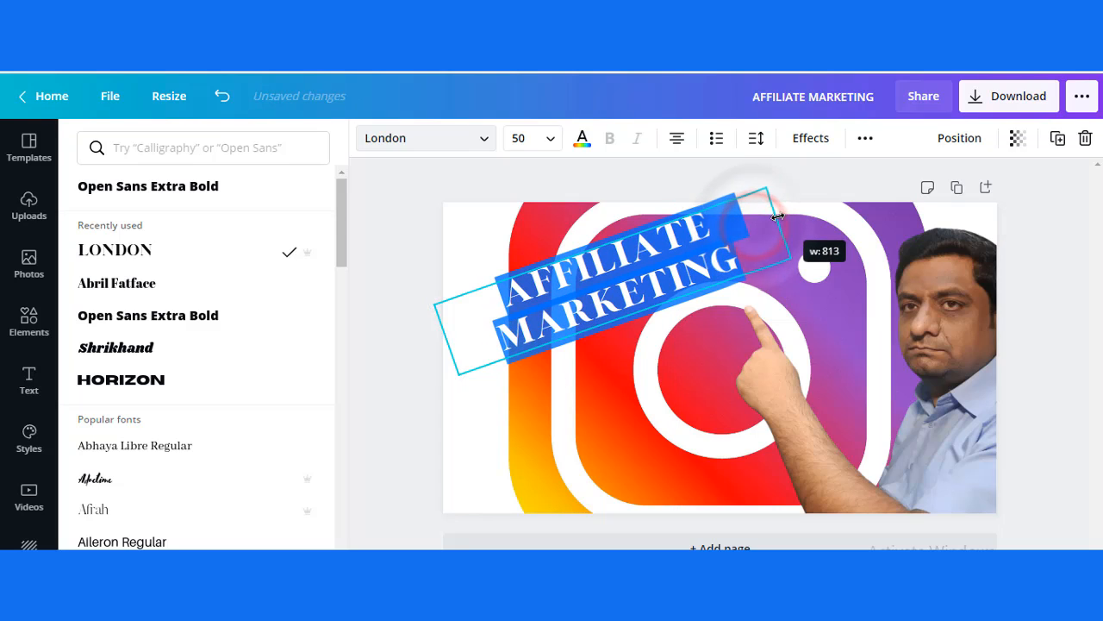
left_click_drag(442, 332, 429, 343)
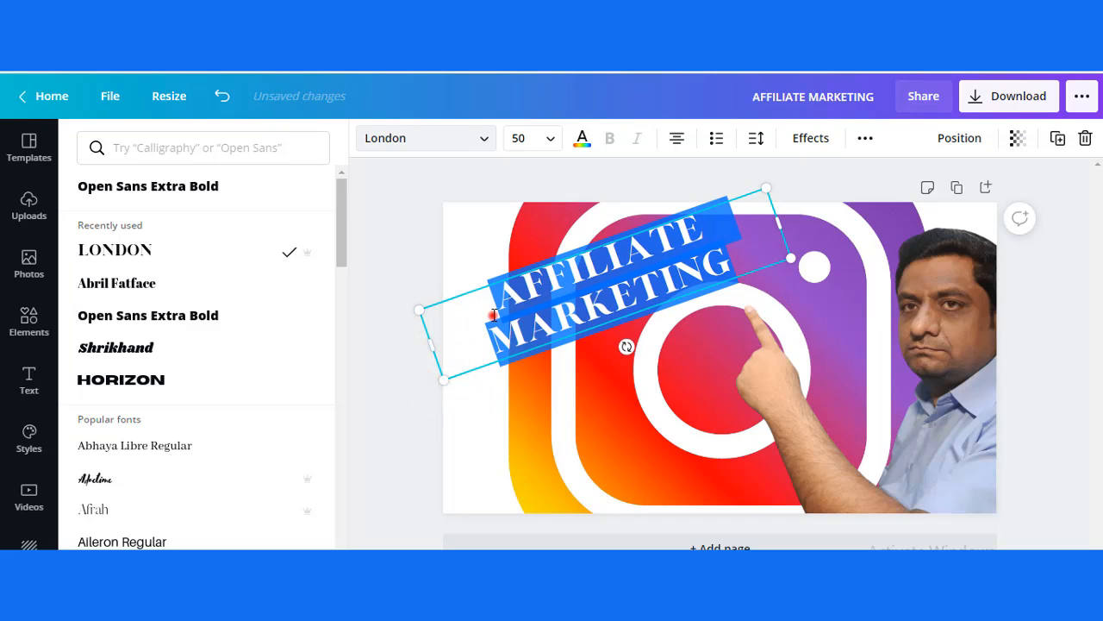
left_click(639, 283)
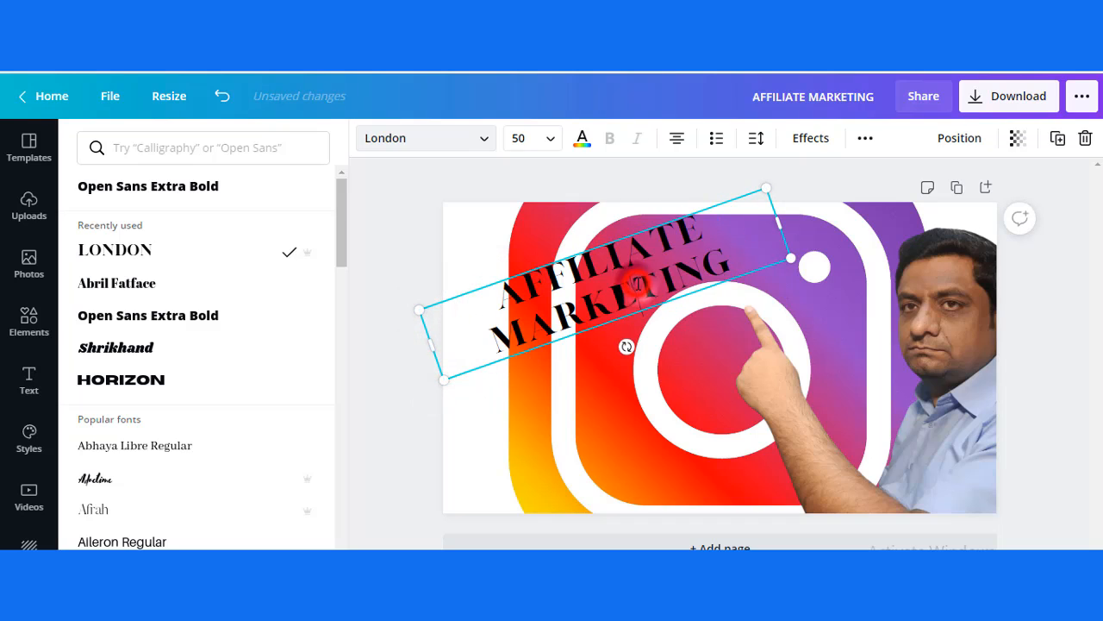
left_click(500, 304)
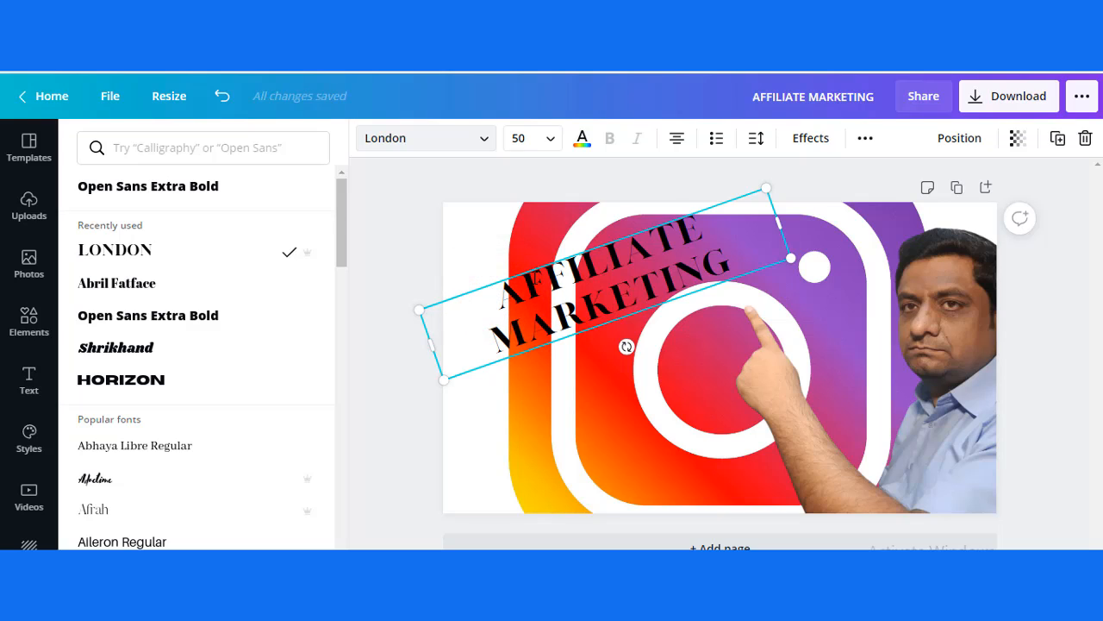
key("Escape")
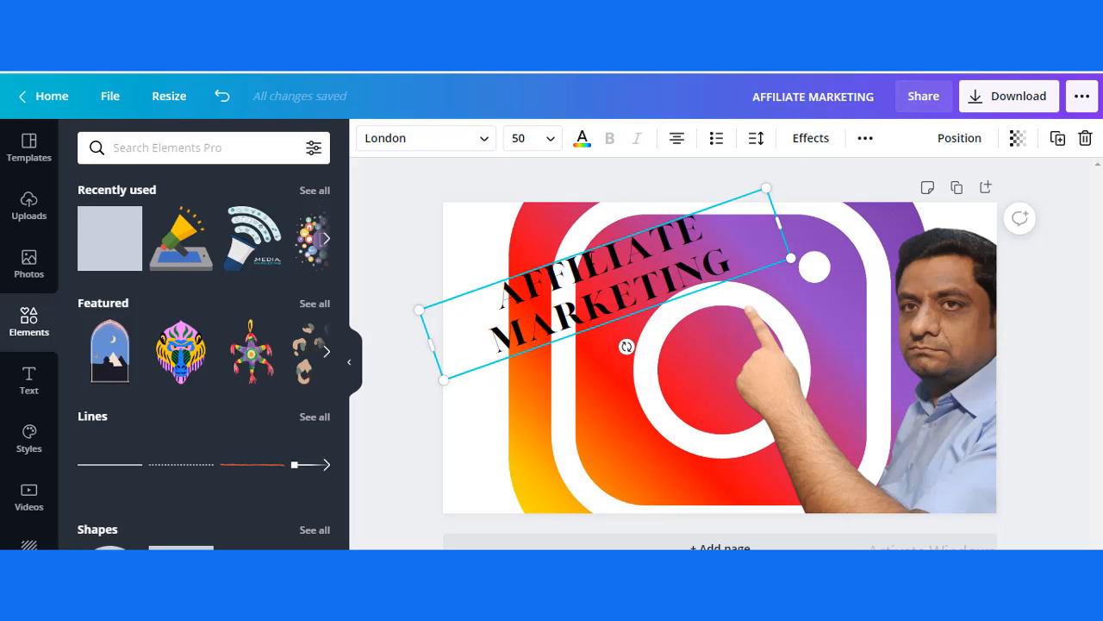
Step: Move the AFFILIATE MARKETING heading rightward on the page and view the finished example thumbnail in the THUMBNAIL IMPORTANT design
left_click(595, 369)
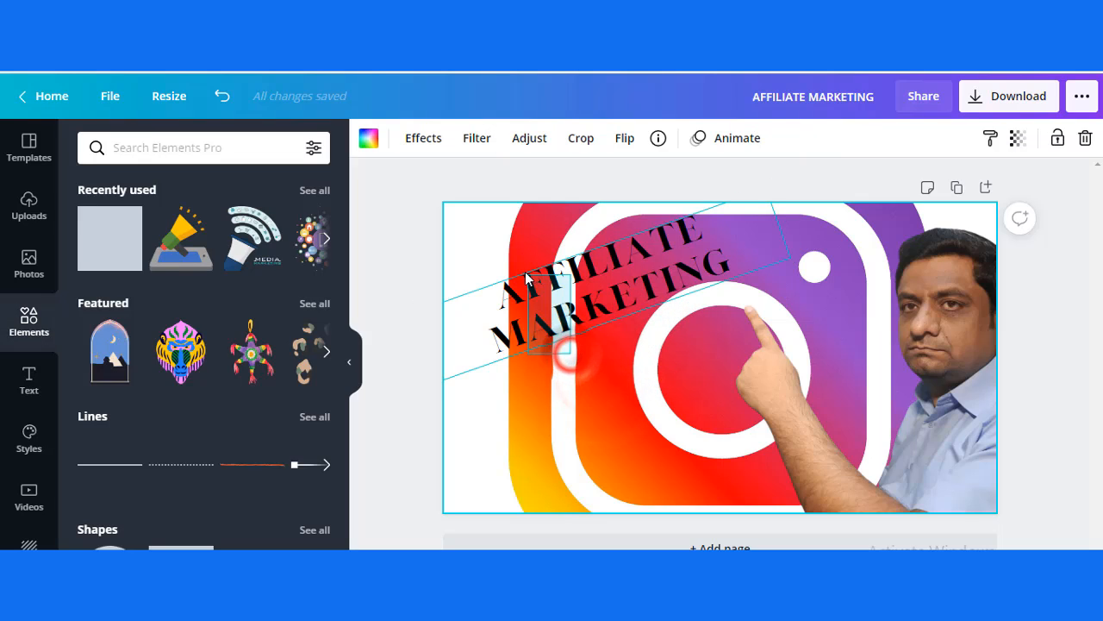
left_click(532, 318)
left_click_drag(522, 304, 641, 282)
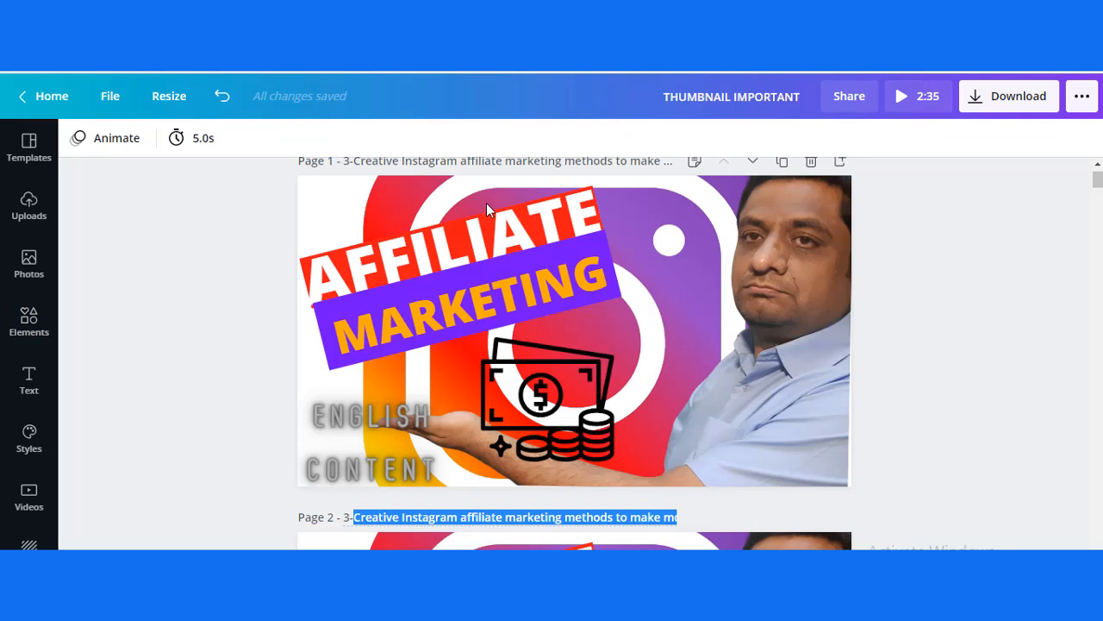
left_click(487, 209)
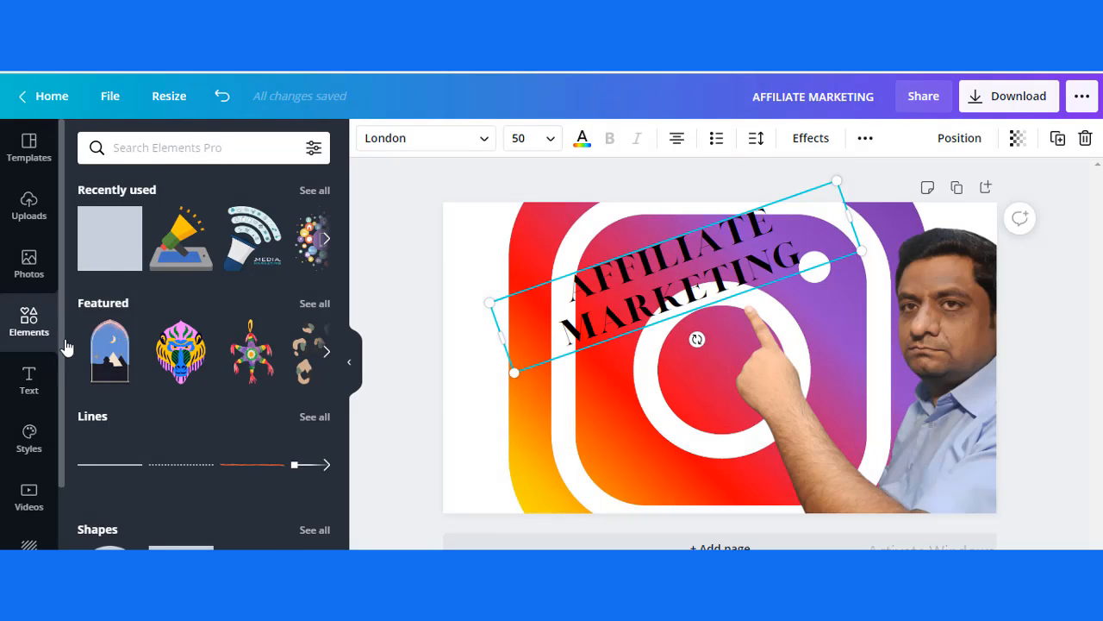
Step: Search the elements library for MONEY and look through the matching graphics
left_click(180, 148)
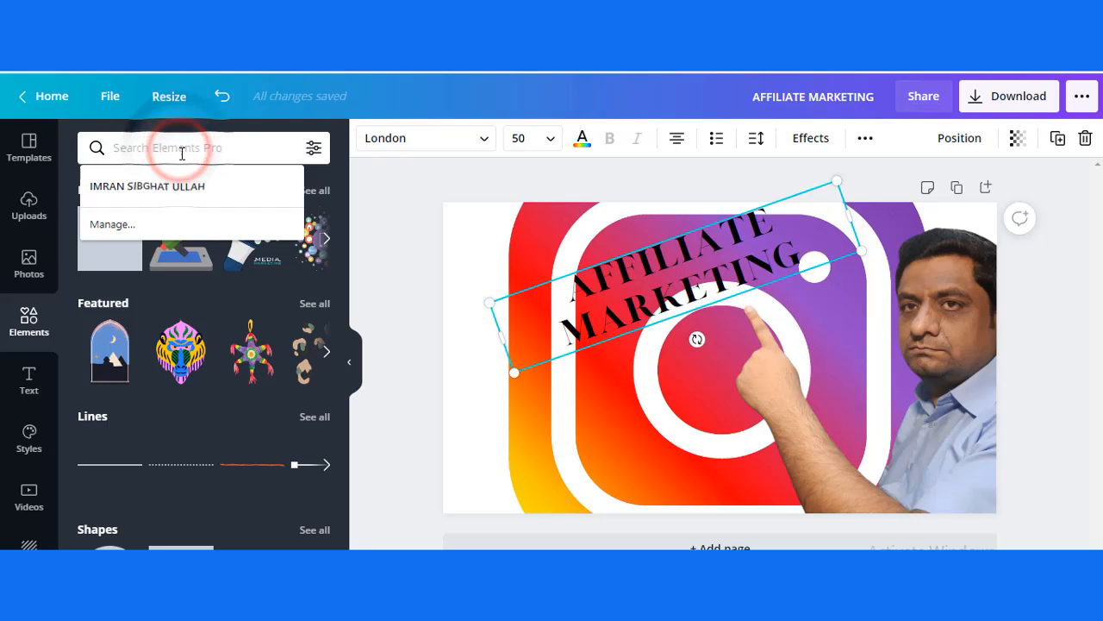
type("MONE")
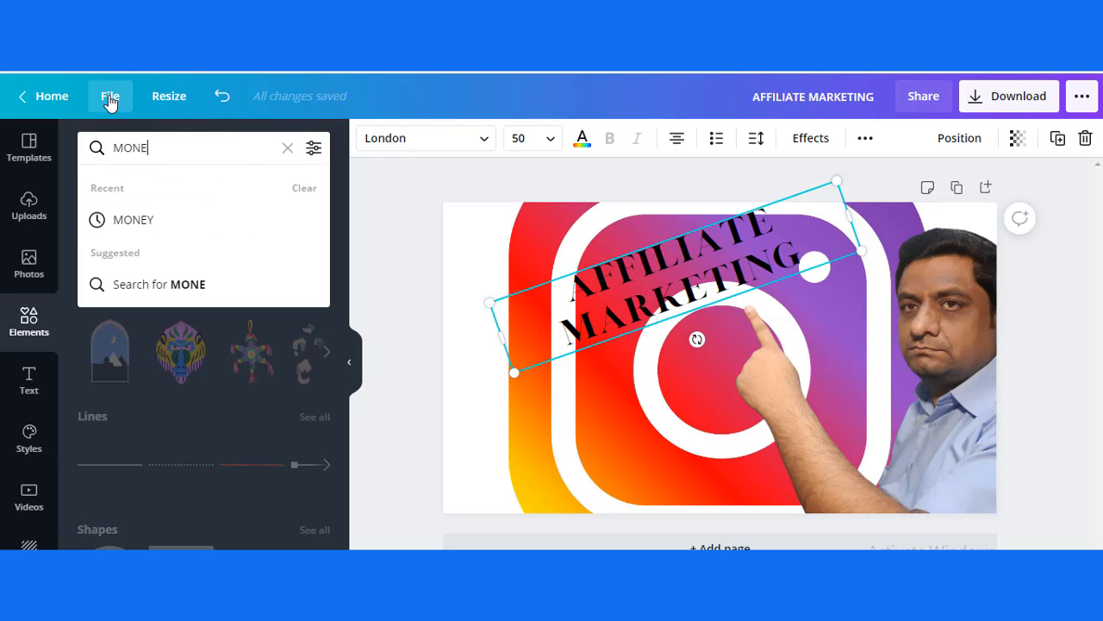
type("Y AFFI")
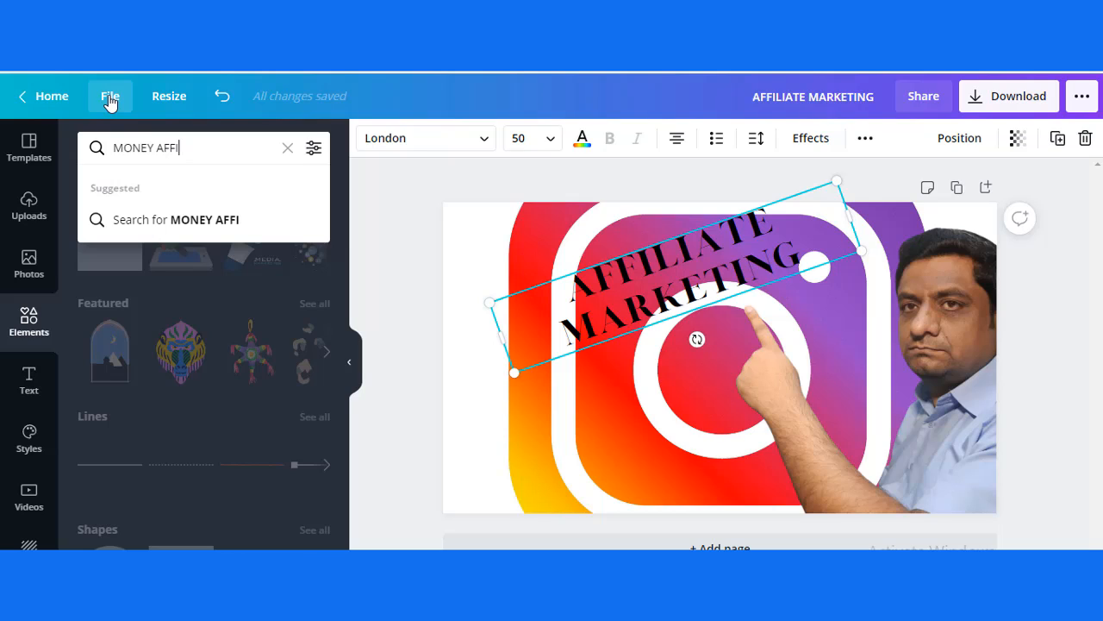
key("BackSpace")
key("BackSpace")
key("BackSpace")
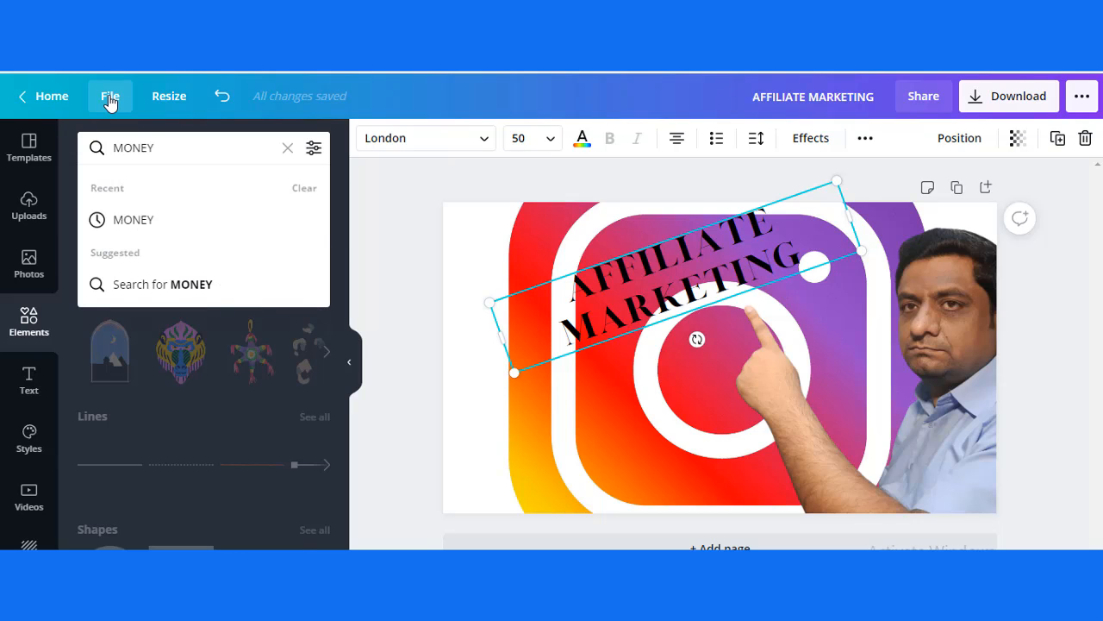
left_click(156, 227)
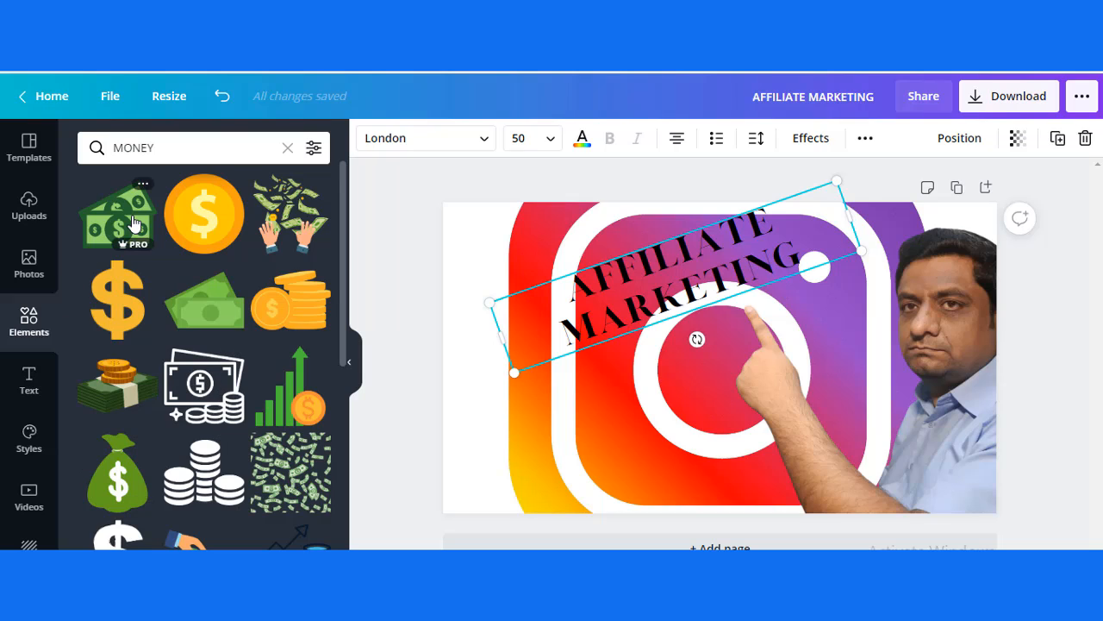
left_click_drag(342, 305, 364, 538)
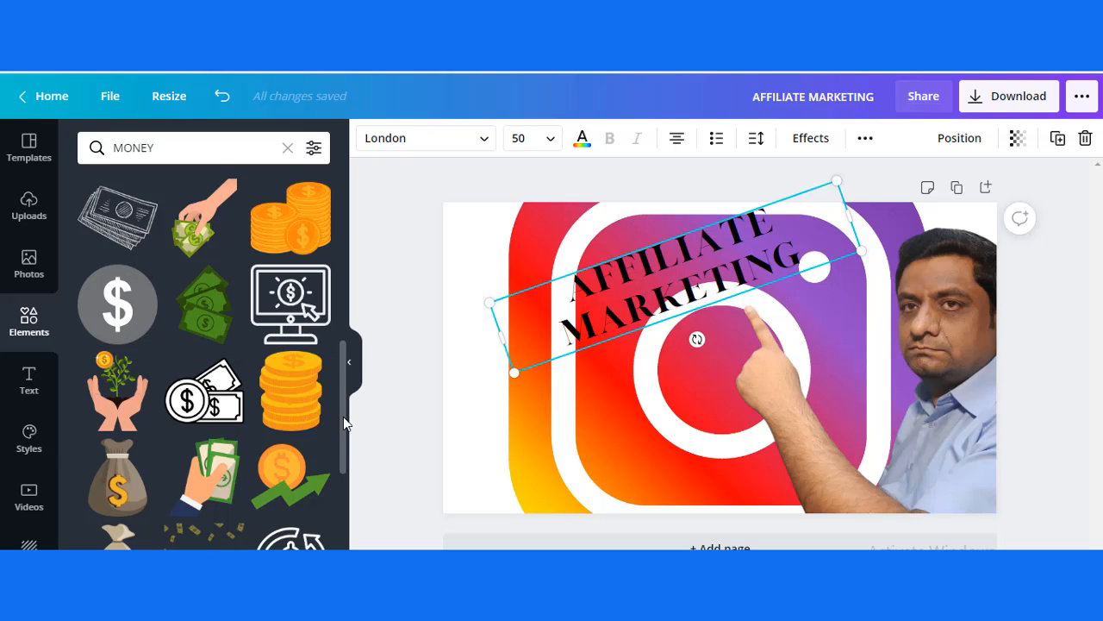
left_click_drag(343, 416, 366, 224)
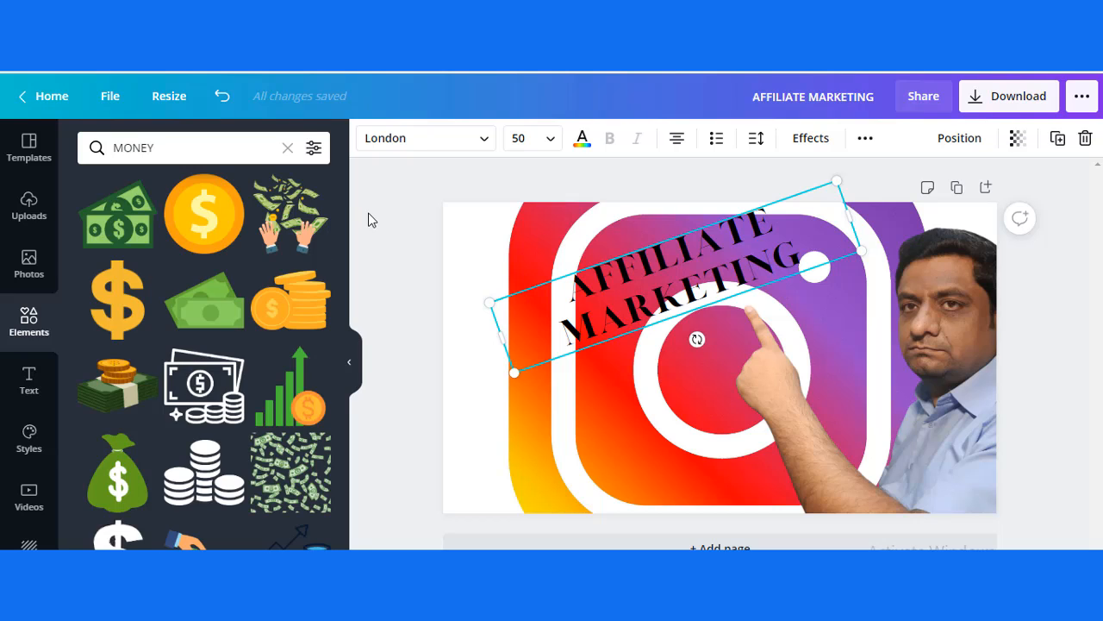
Step: Add the outlined banknotes-and-coins graphic, shift the AFFILIATE MARKETING heading aside to the left, and place the graphic above the pointing fingertip
left_click(204, 386)
left_click_drag(729, 345, 671, 371)
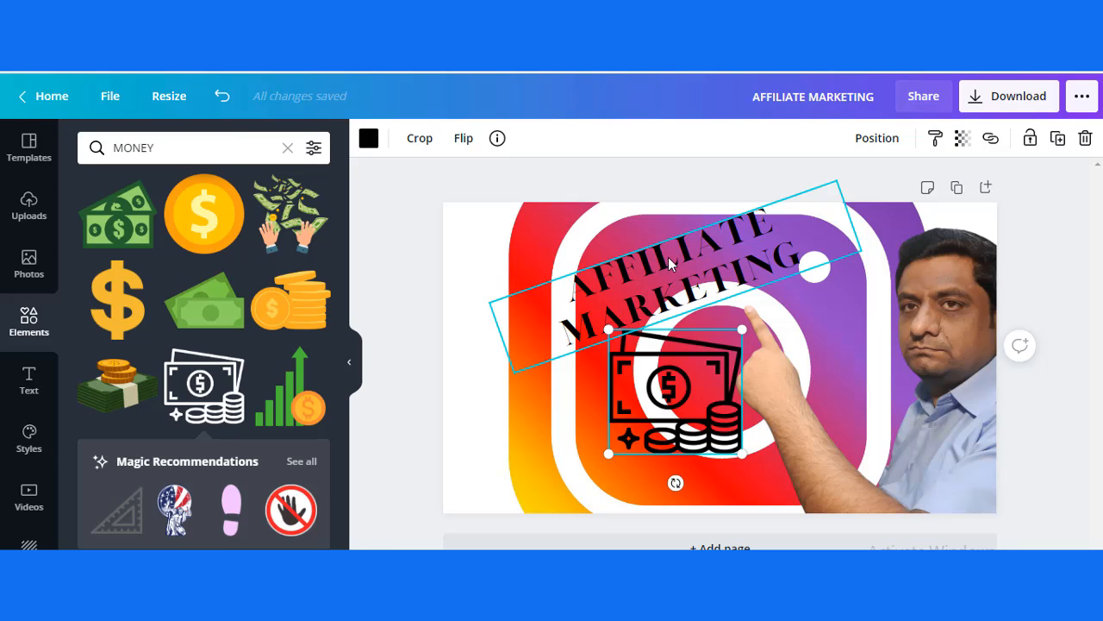
left_click_drag(669, 386, 669, 429)
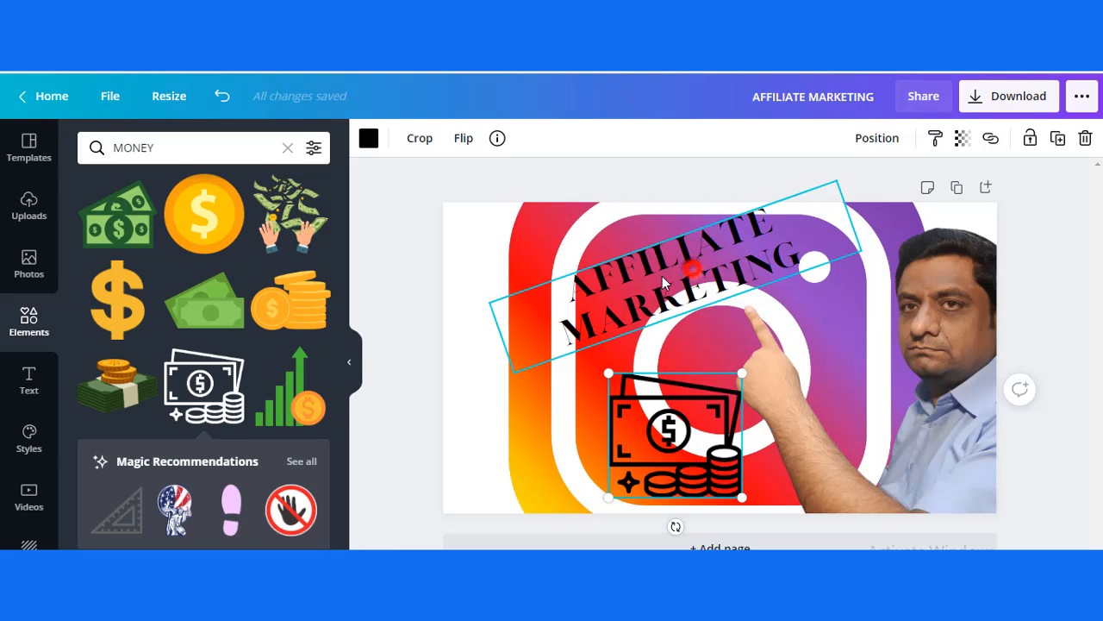
left_click_drag(688, 269, 488, 331)
left_click_drag(667, 442, 740, 281)
Step: Bring the pointing man cutout forward so his fingertip lies in front of the banknotes-and-coins graphic
left_click(964, 446)
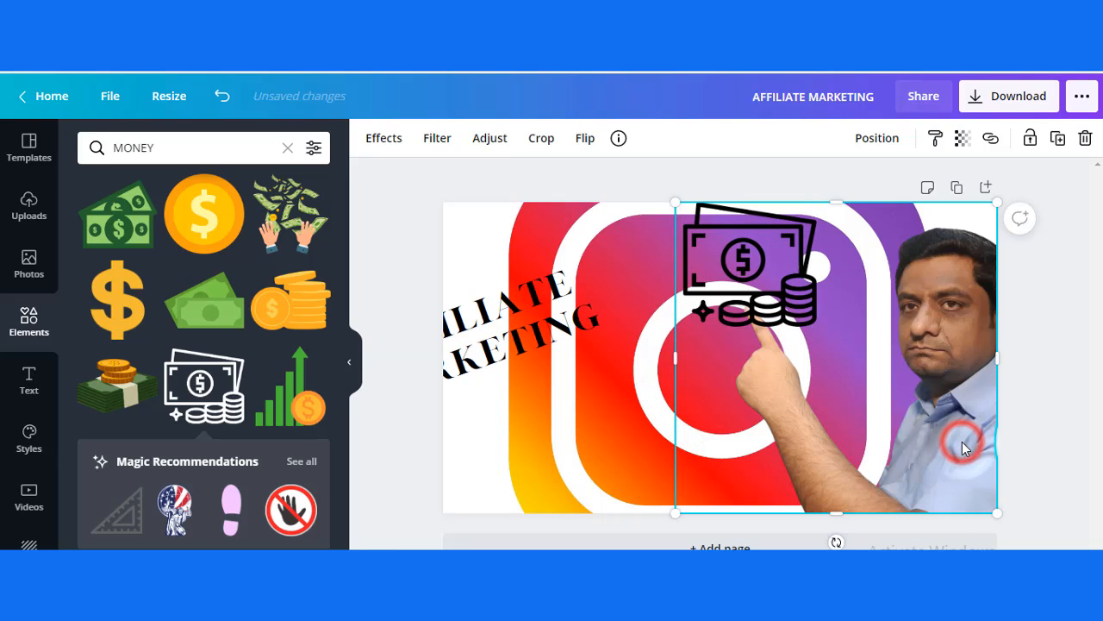
right_click(964, 446)
left_click(883, 458)
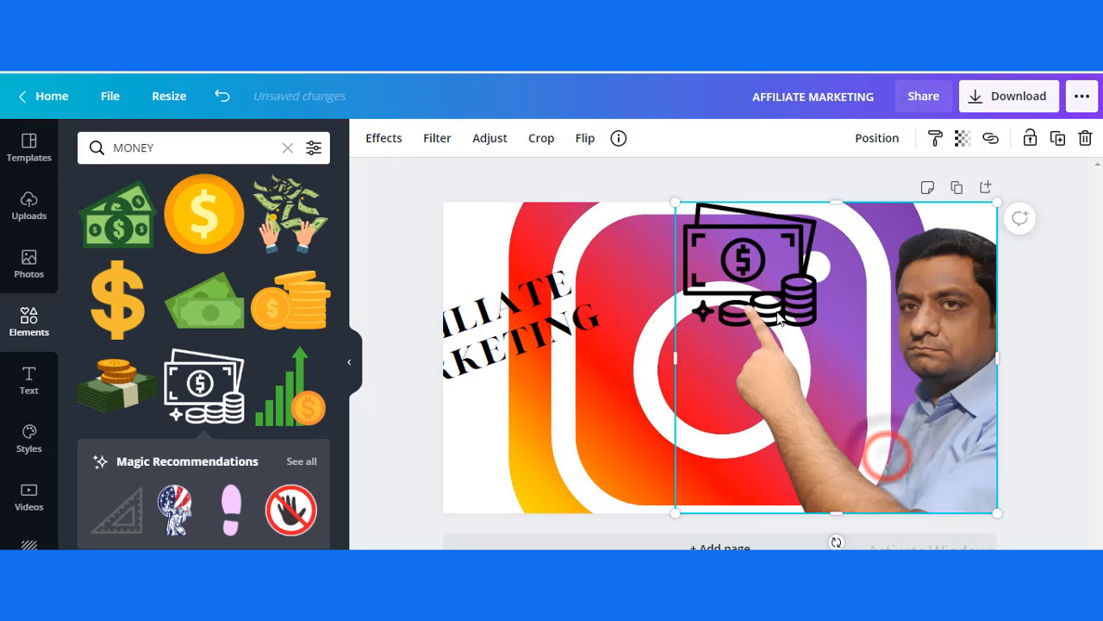
Step: Move the AFFILIATE MARKETING heading to the page's upper left, beside the money graphic, and scale its text to about size 51.4
left_click(528, 327)
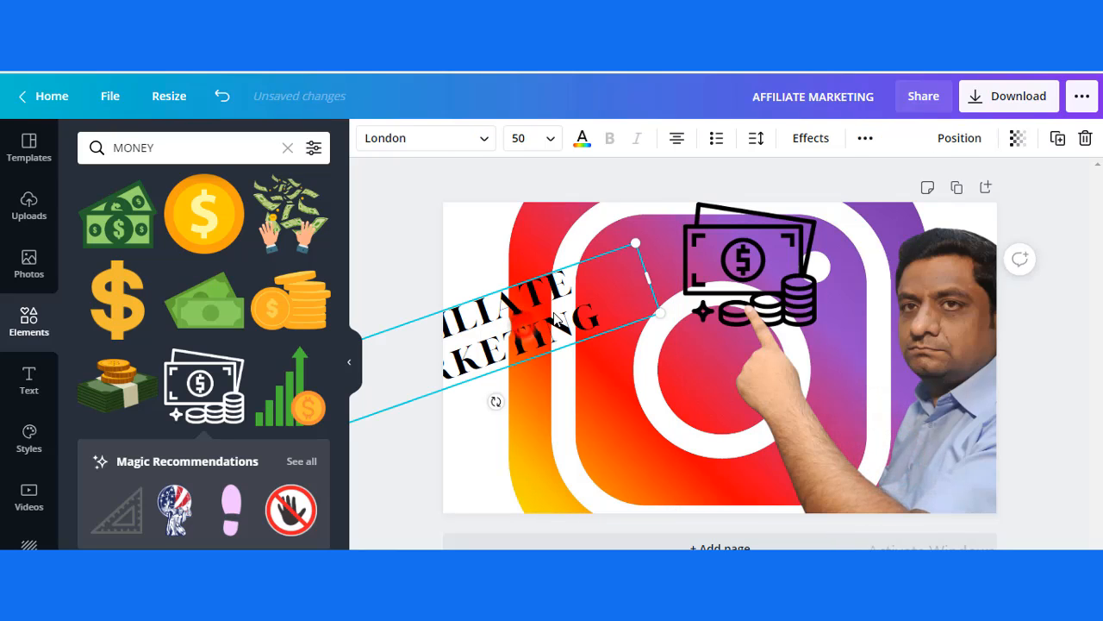
left_click_drag(528, 328, 612, 263)
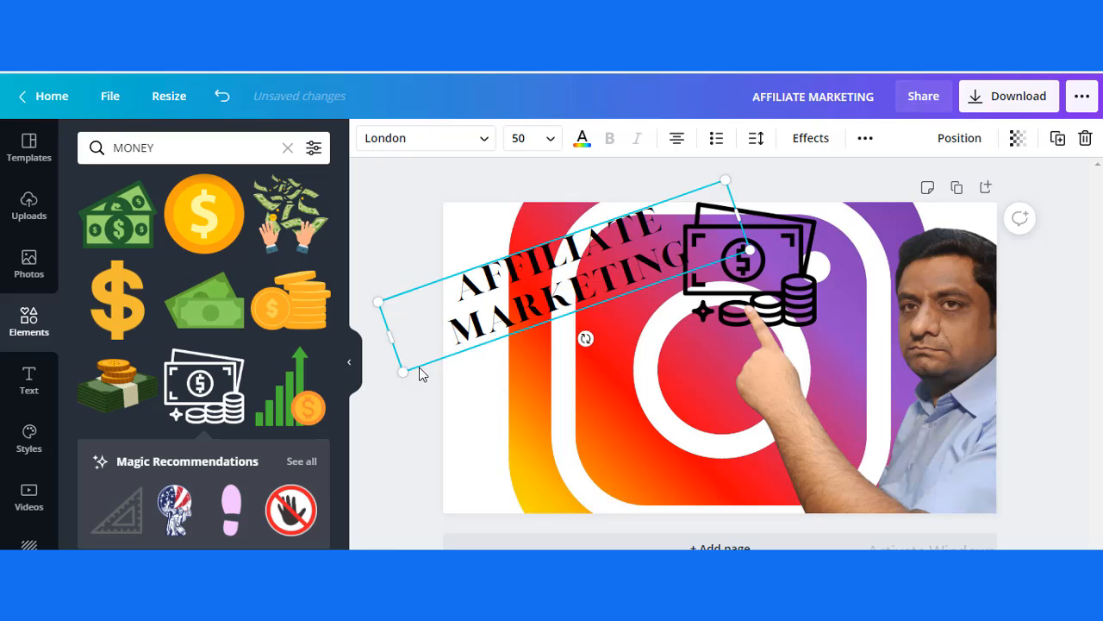
left_click_drag(404, 375, 439, 408)
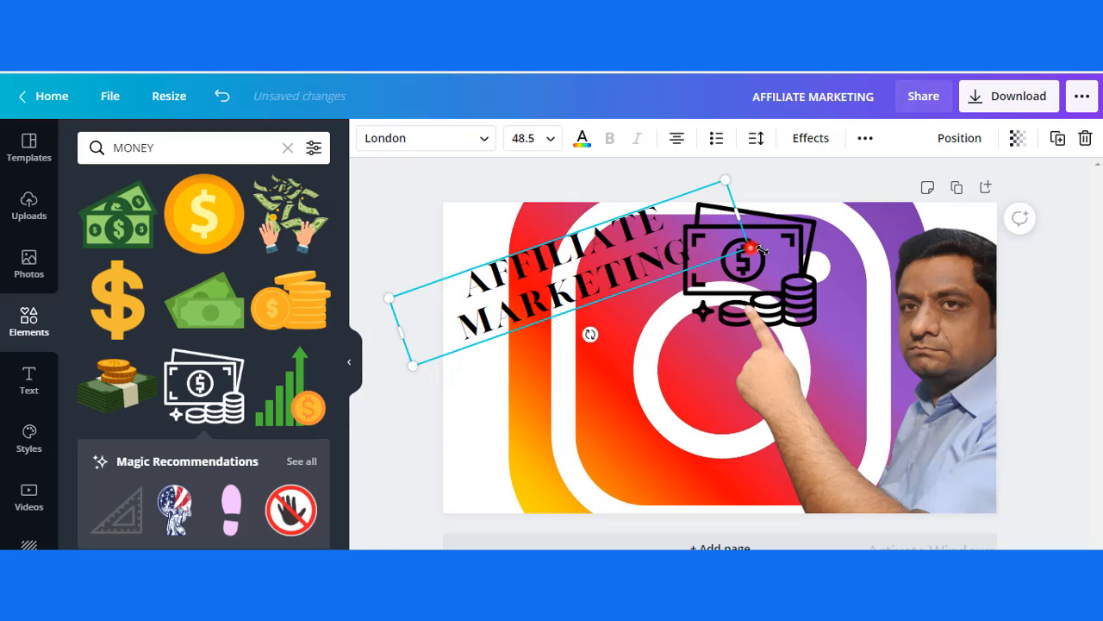
left_click_drag(748, 248, 773, 252)
left_click_drag(593, 270, 576, 272)
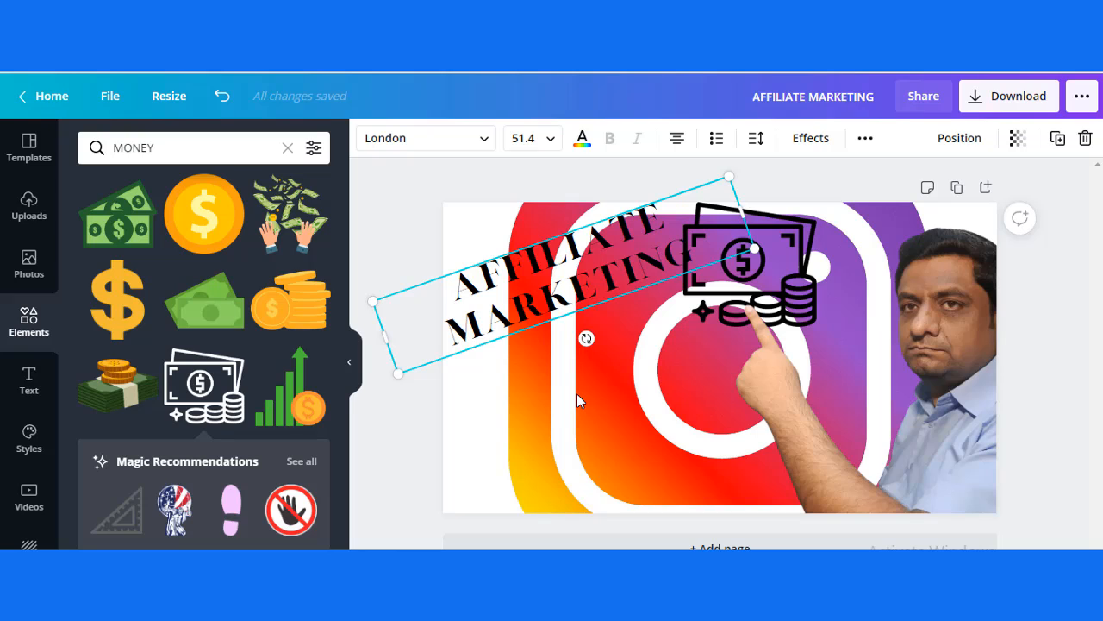
Step: Colour the whole AFFILIATE MARKETING heading violet #5e17eb and deselect the text
double_click(650, 272)
left_click(452, 285)
left_click_drag(452, 285, 705, 254)
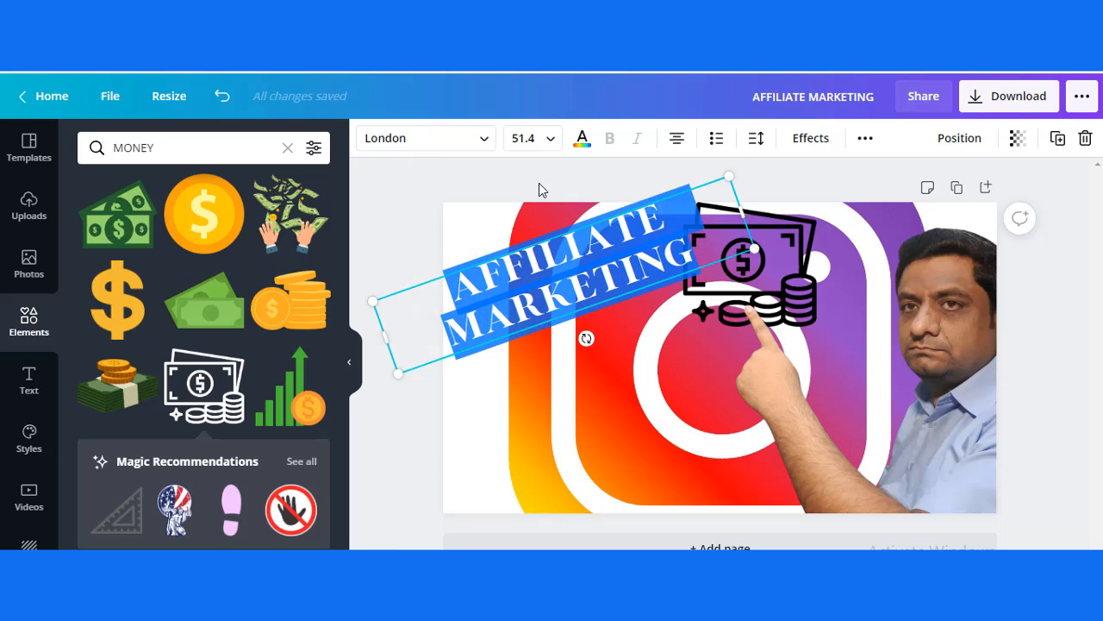
left_click(584, 141)
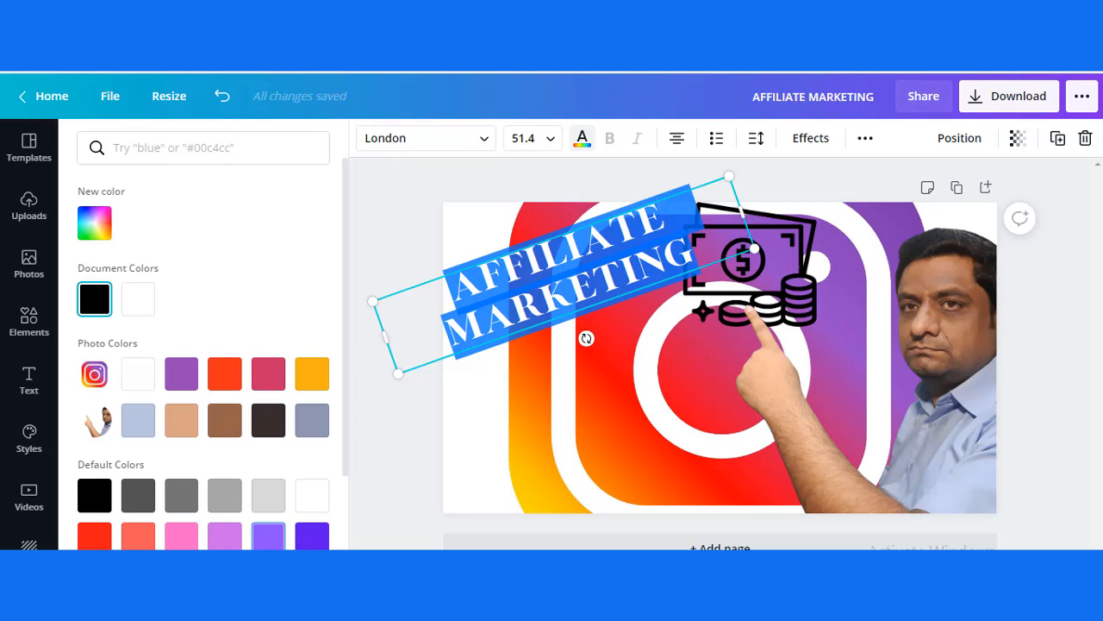
left_click(312, 540)
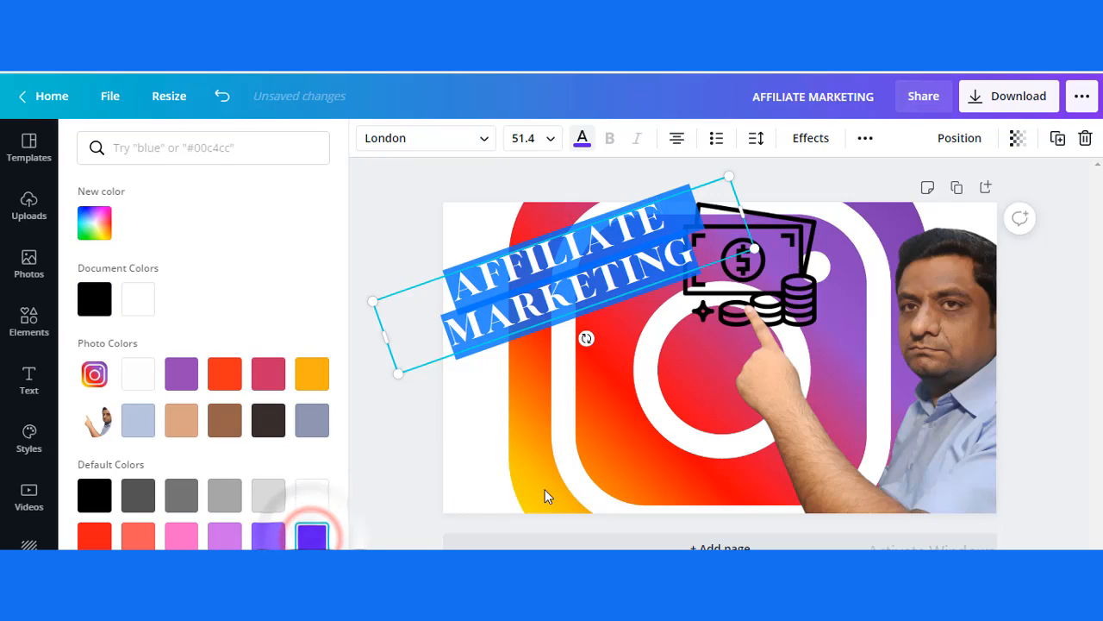
left_click(545, 451)
left_click(468, 244)
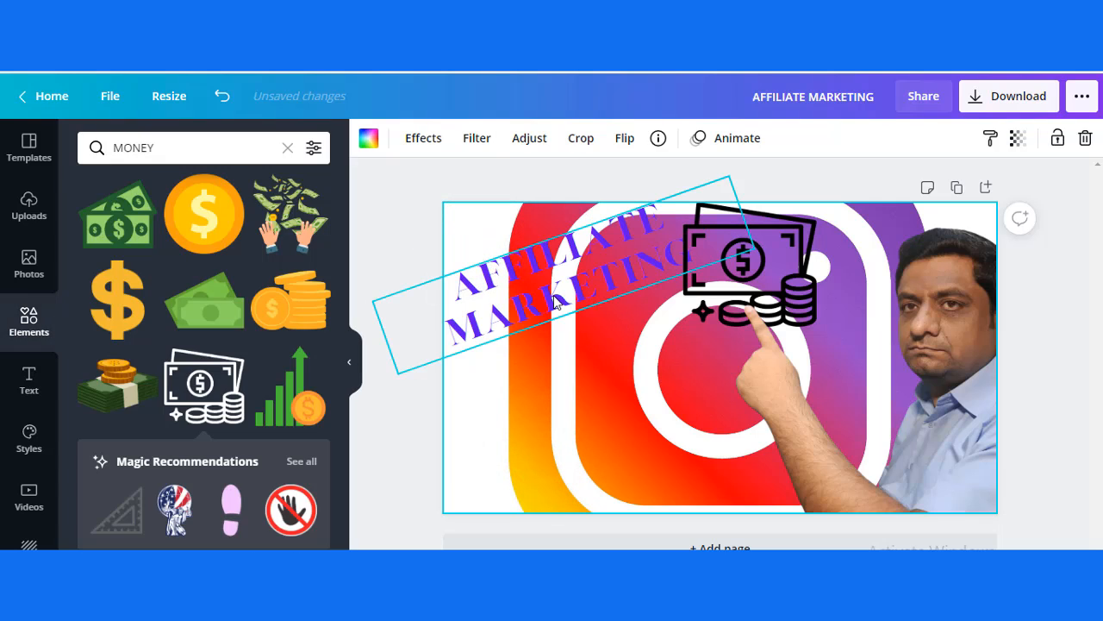
left_click(576, 407)
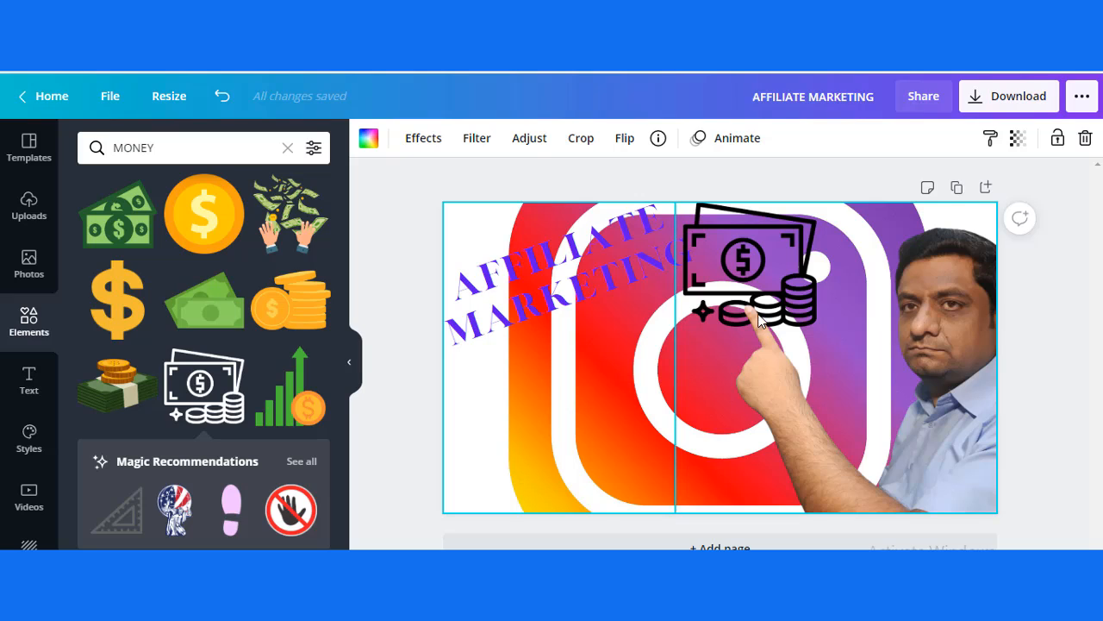
left_click(593, 287)
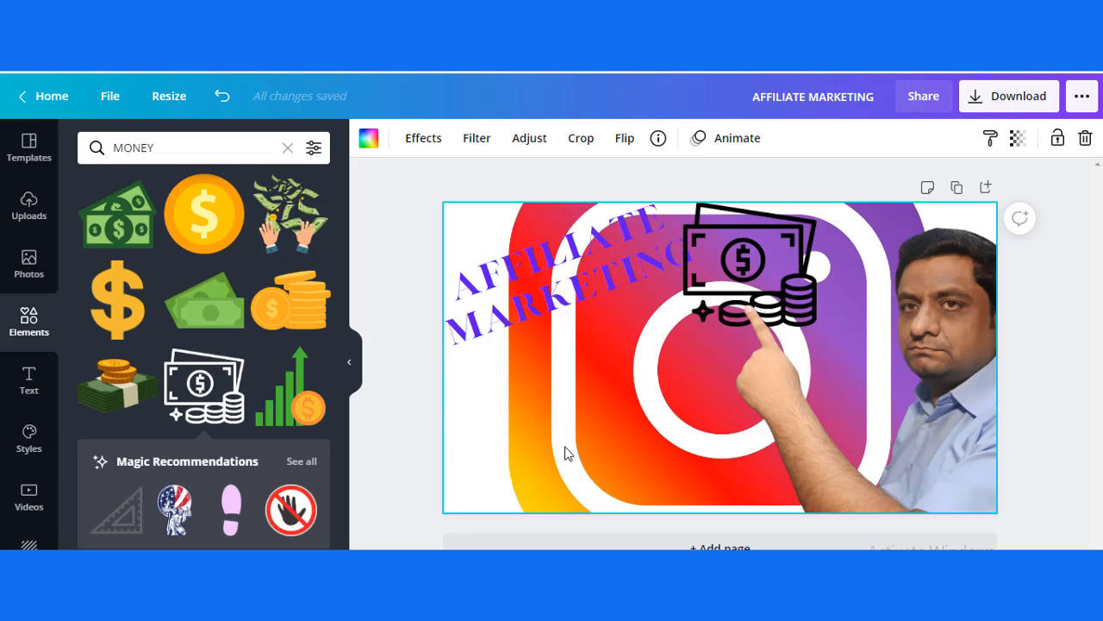
Step: Add the green rising bar chart graphic with the gold coin, enlarge it, and place it at the page's lower left below the heading
left_click(290, 403)
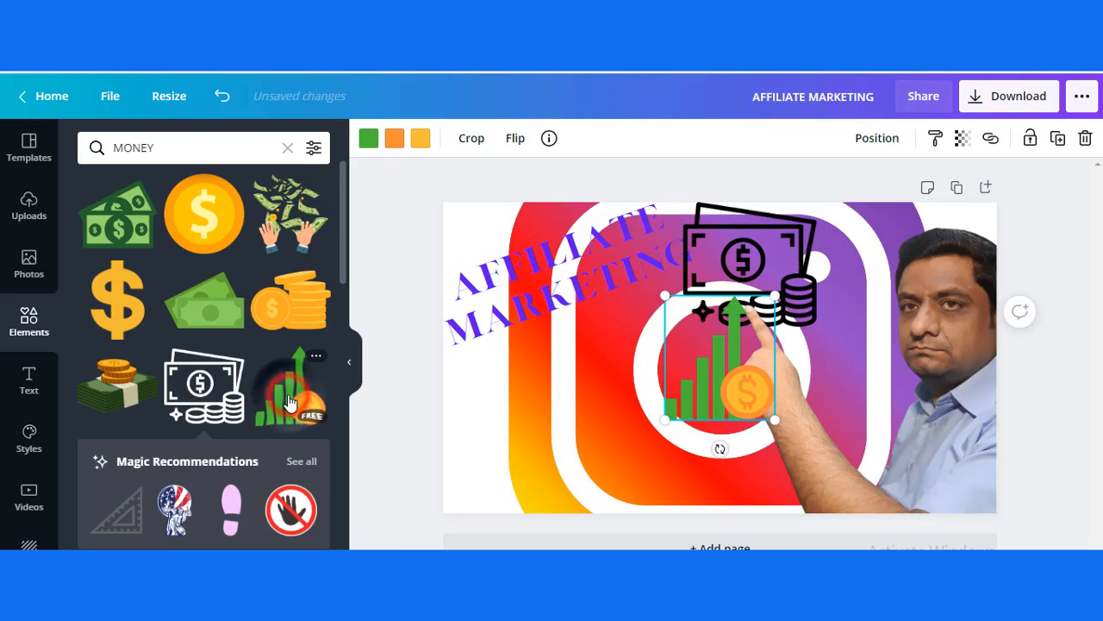
left_click_drag(725, 376, 551, 443)
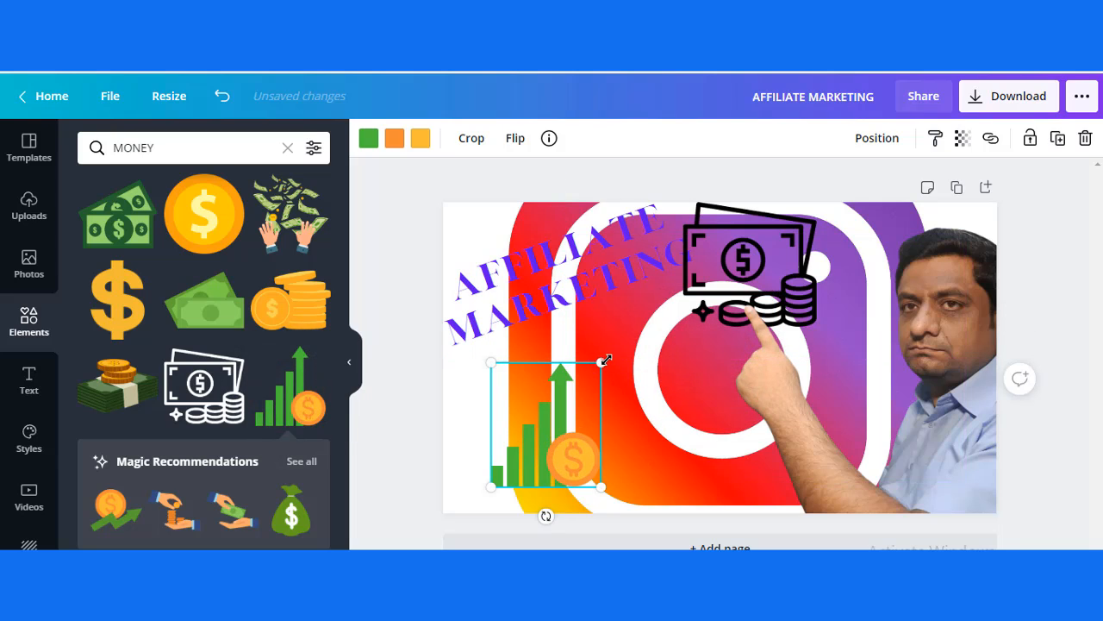
left_click_drag(600, 362, 670, 327)
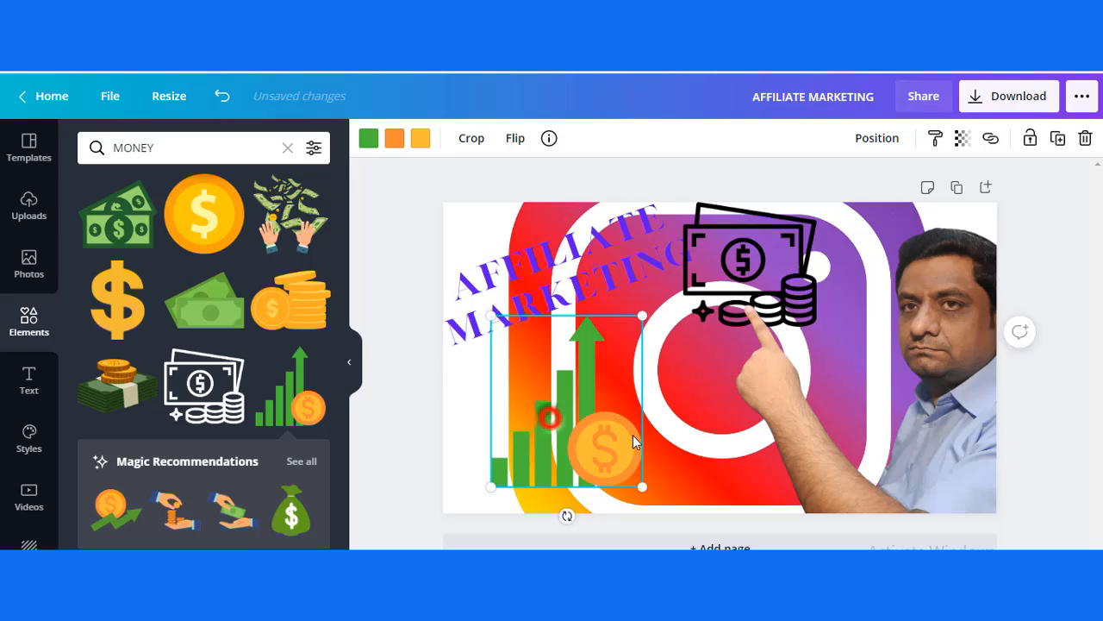
left_click_drag(548, 417, 609, 424)
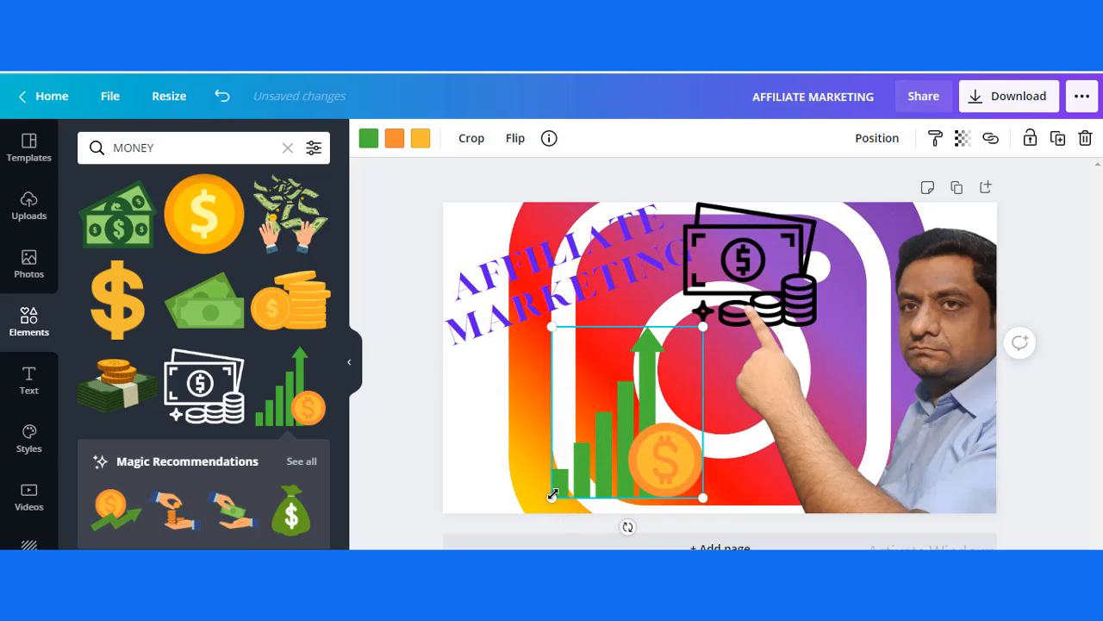
left_click_drag(552, 498, 517, 492)
left_click_drag(593, 441, 534, 438)
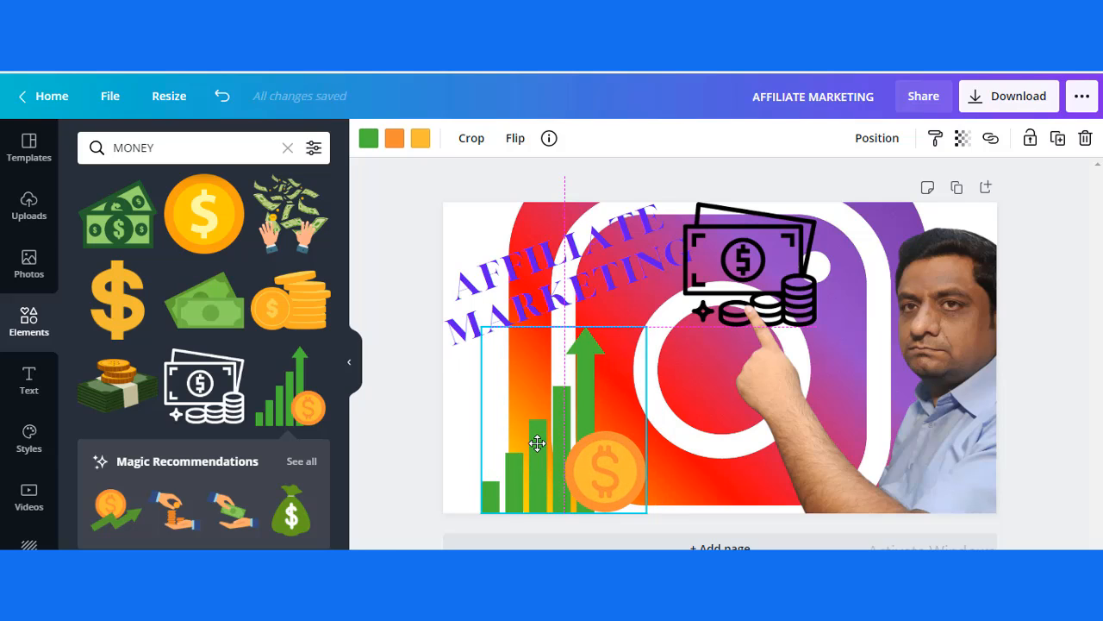
left_click(660, 301)
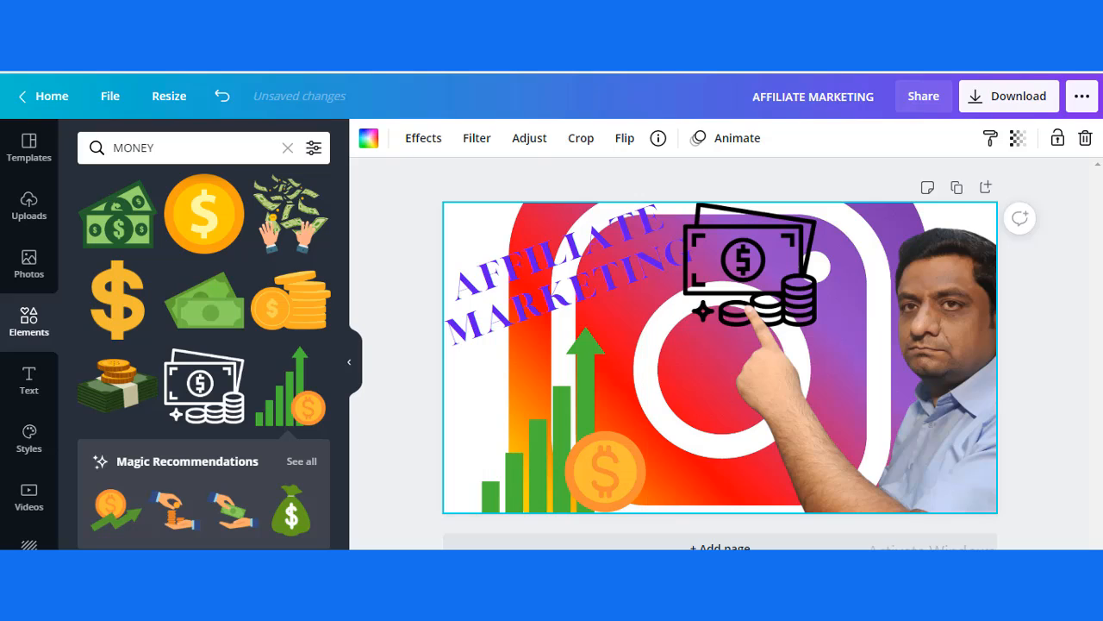